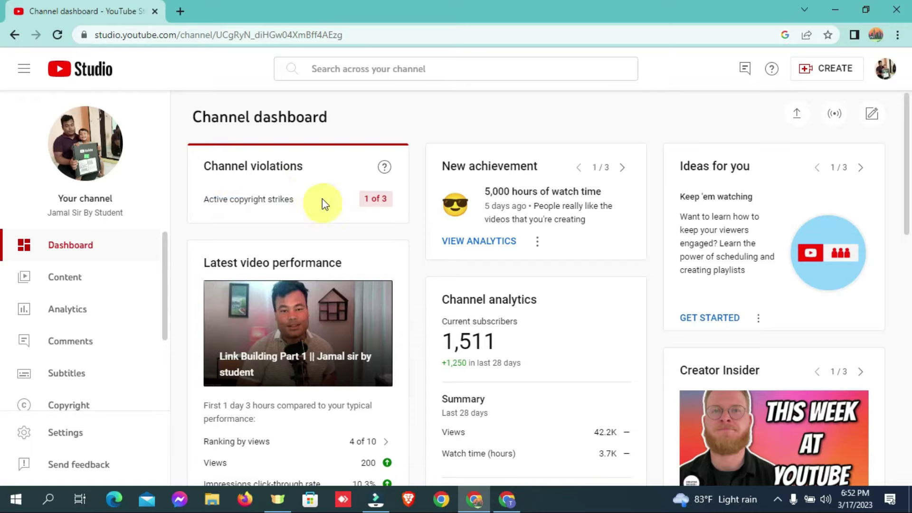
Open the active copyright strikes details and review the strike information down to the removed content.
left_click(283, 199)
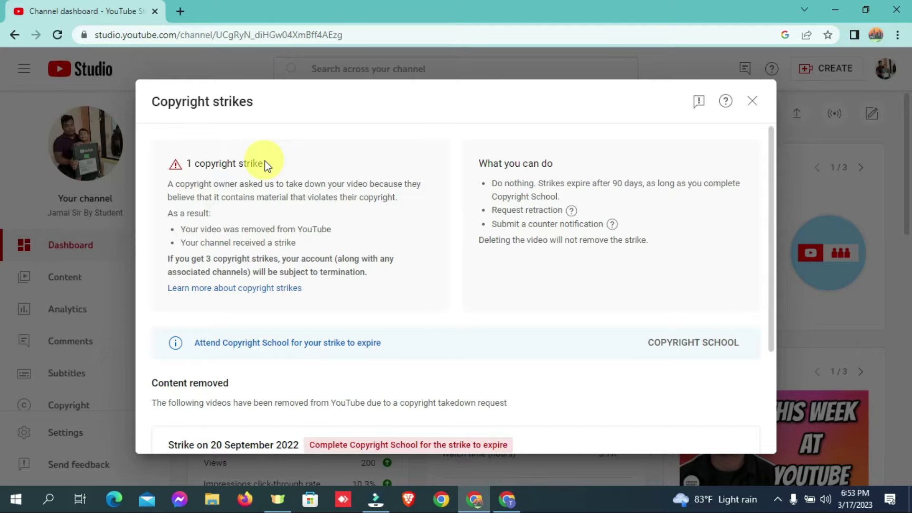
scroll(421, 237, "down", 3)
scroll(414, 288, "up", 3)
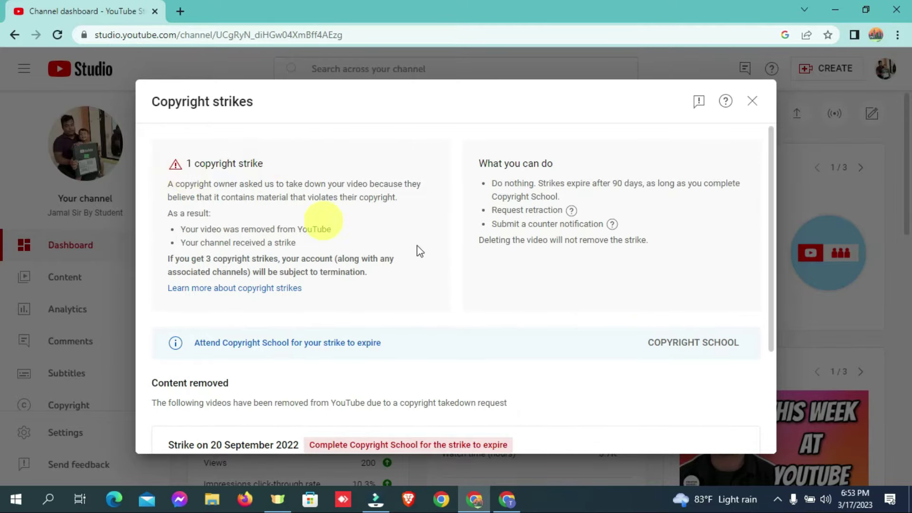
scroll(408, 244, "down", 2)
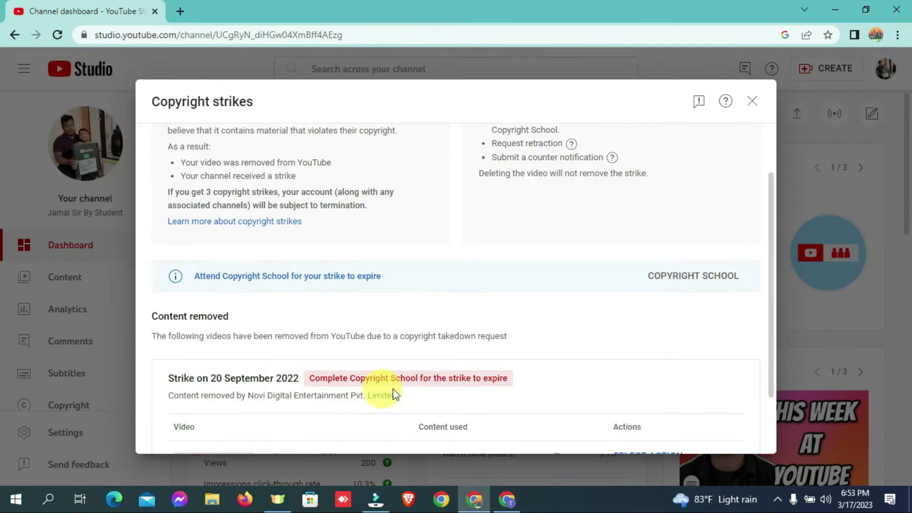
scroll(420, 378, "down", 2)
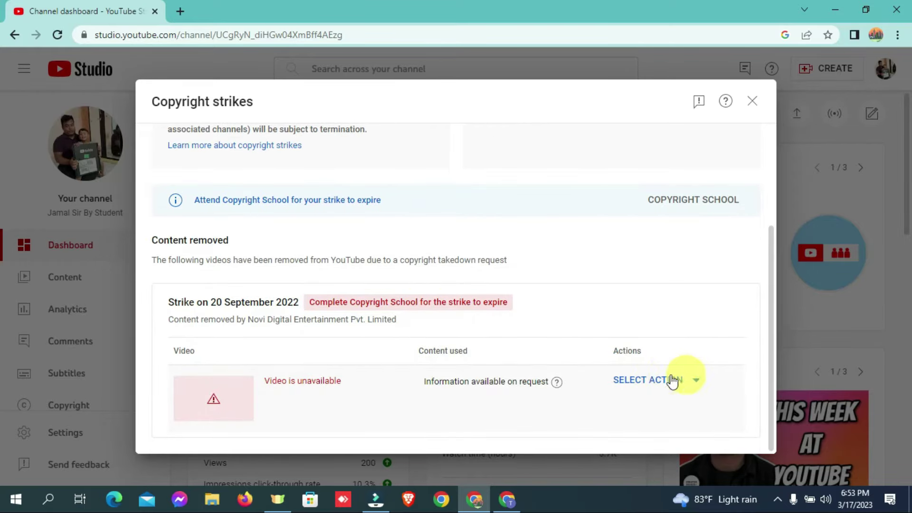
View the claimant's contact details for the removed video, highlight the strike's day and month, and close the strike details.
left_click(690, 384)
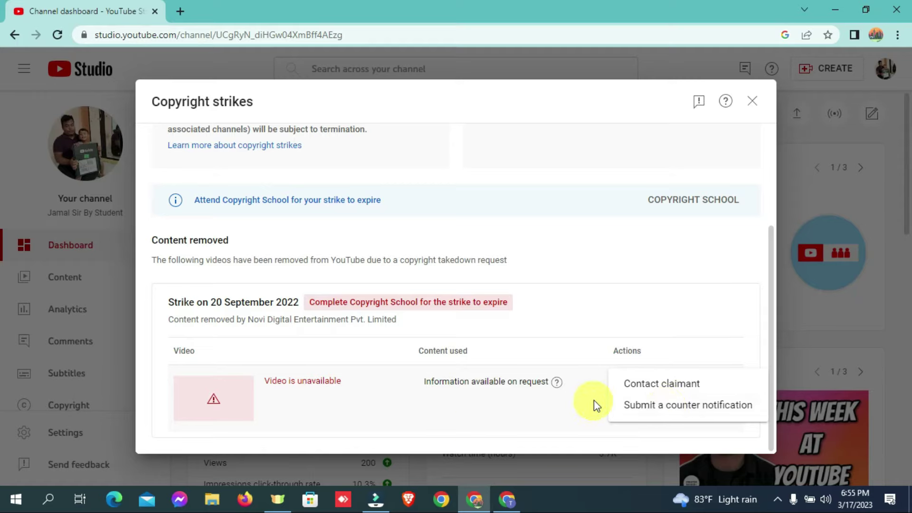
left_click(670, 385)
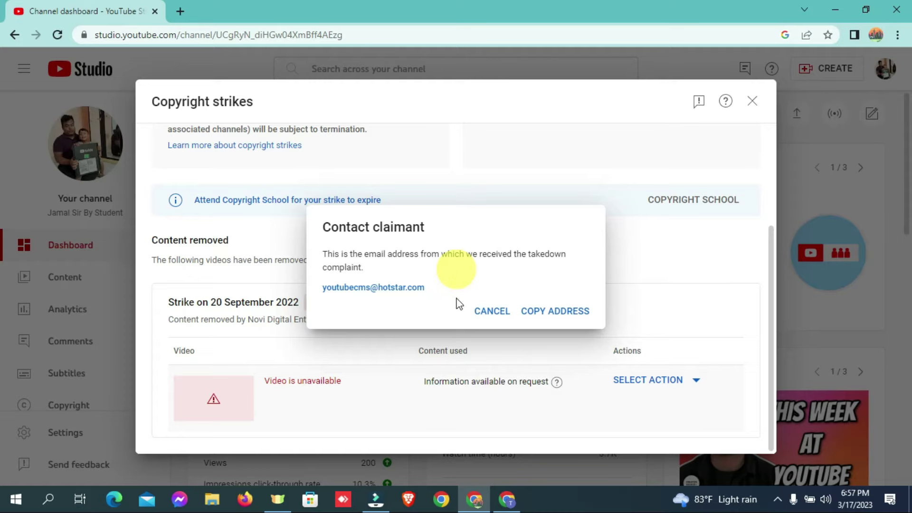
left_click(481, 308)
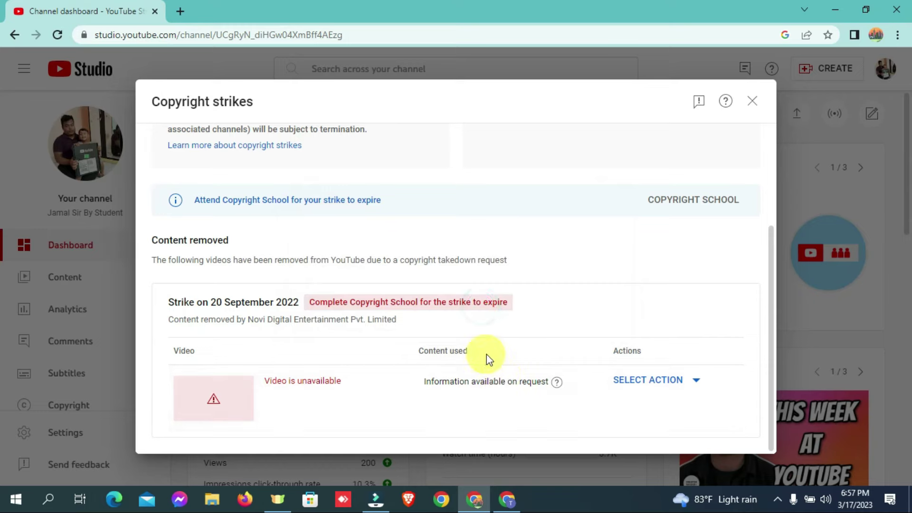
left_click_drag(211, 303, 274, 302)
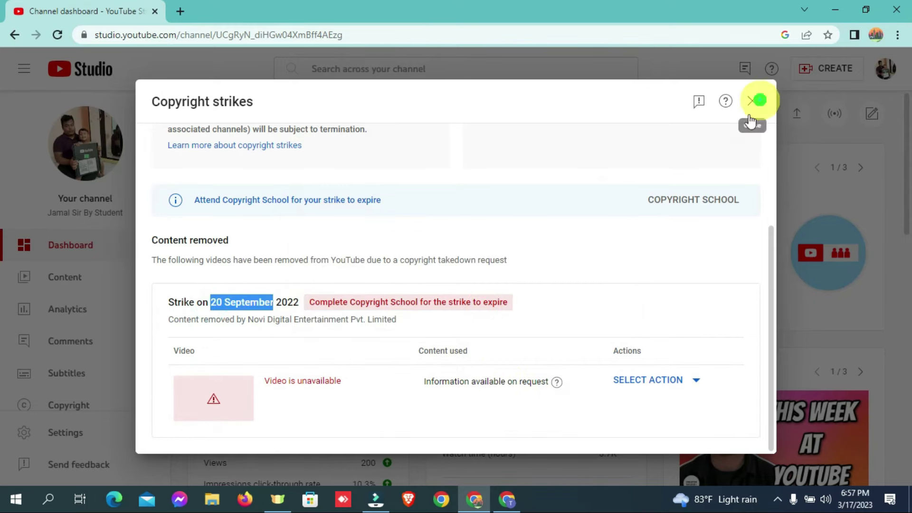
left_click(754, 100)
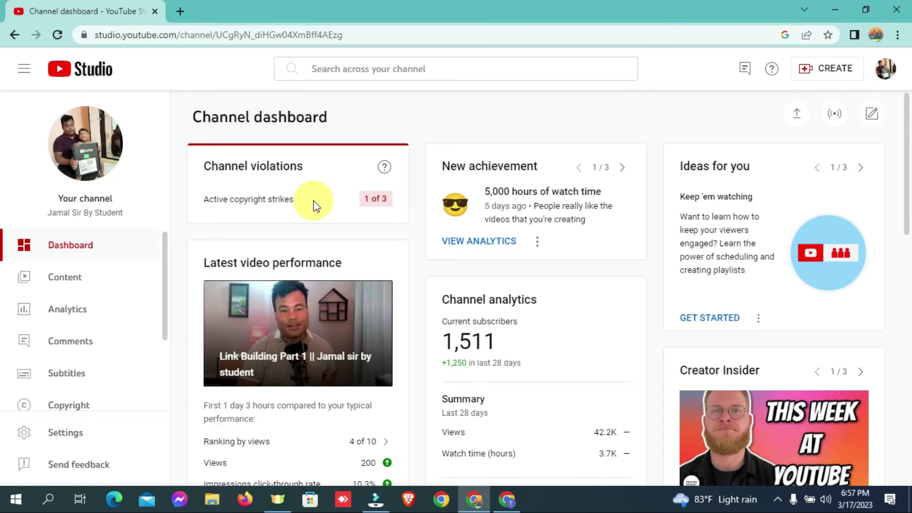
Reopen the active copyright strikes details and start Copyright School for the strike.
left_click(282, 200)
scroll(490, 300, "down", 2)
scroll(317, 336, "up", 2)
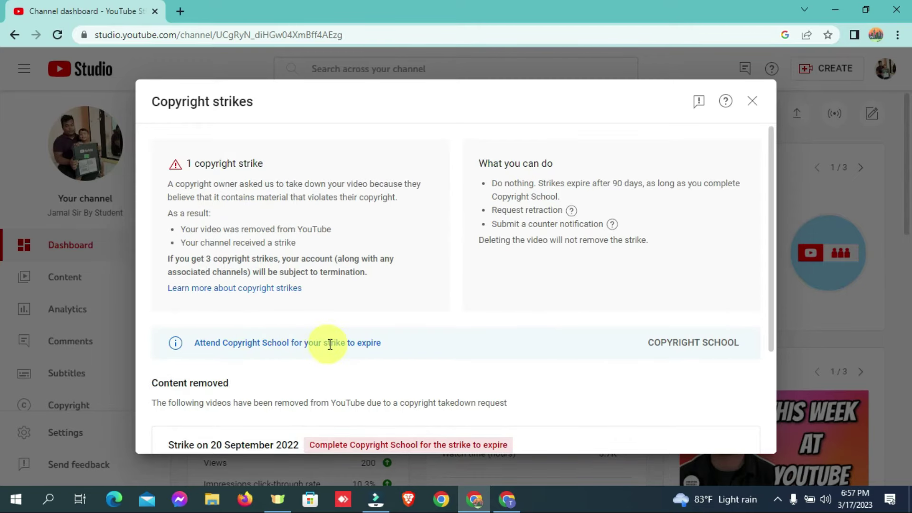
scroll(376, 340, "down", 1)
scroll(407, 336, "down", 3)
scroll(729, 306, "up", 1)
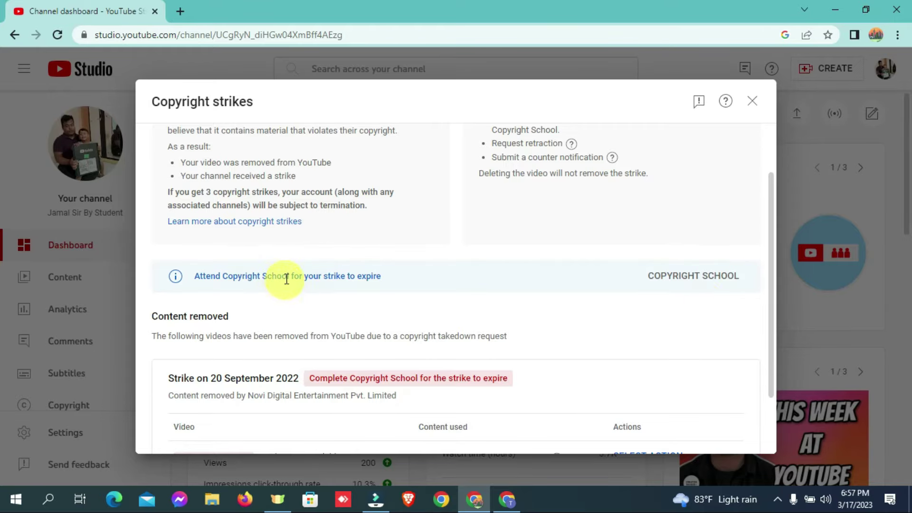
scroll(557, 297, "down", 1)
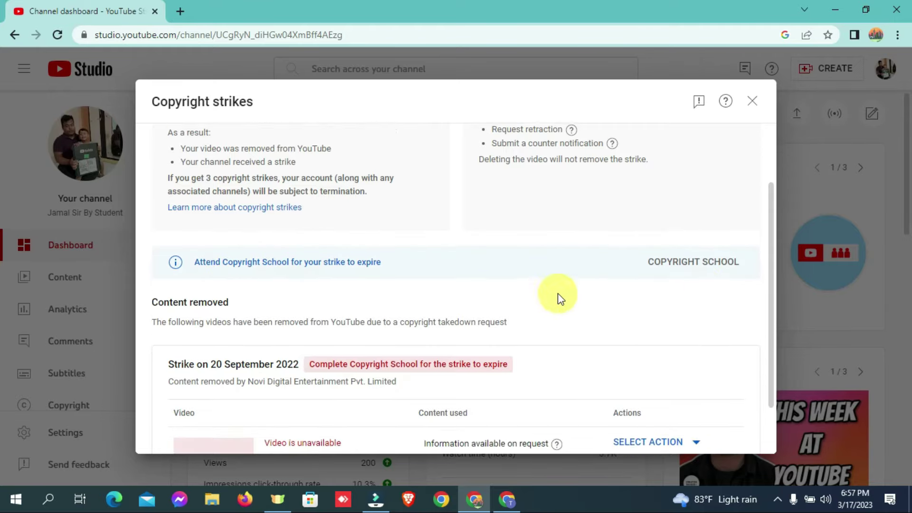
scroll(562, 321, "down", 2)
scroll(572, 324, "up", 2)
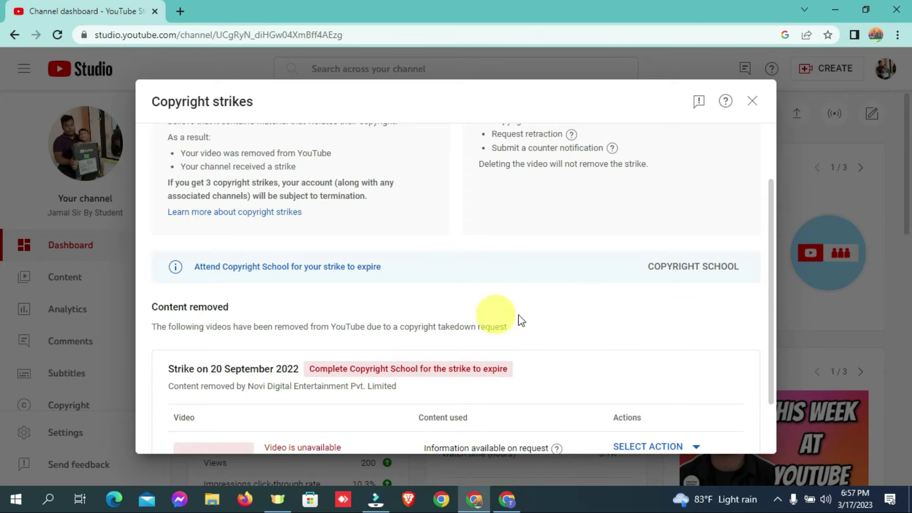
left_click(689, 269)
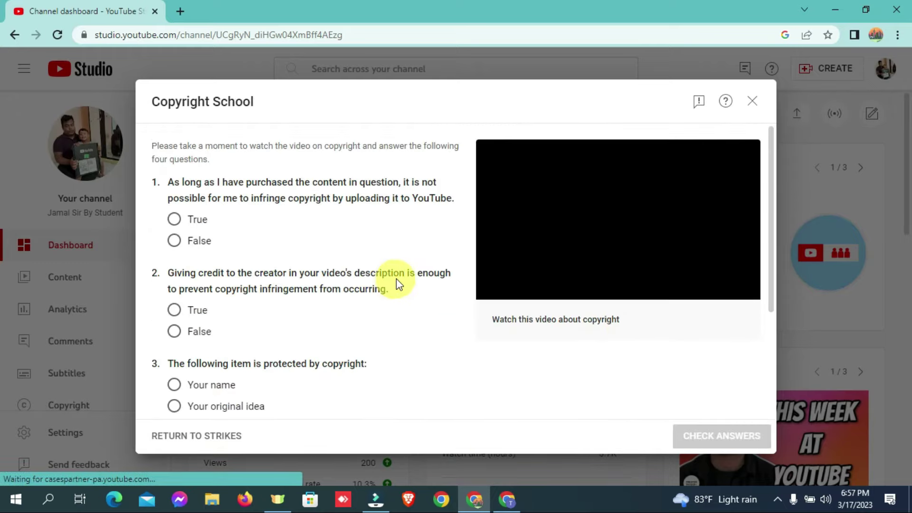
Read through the four Copyright School questions and their answer options.
scroll(381, 279, "down", 3)
scroll(328, 310, "up", 3)
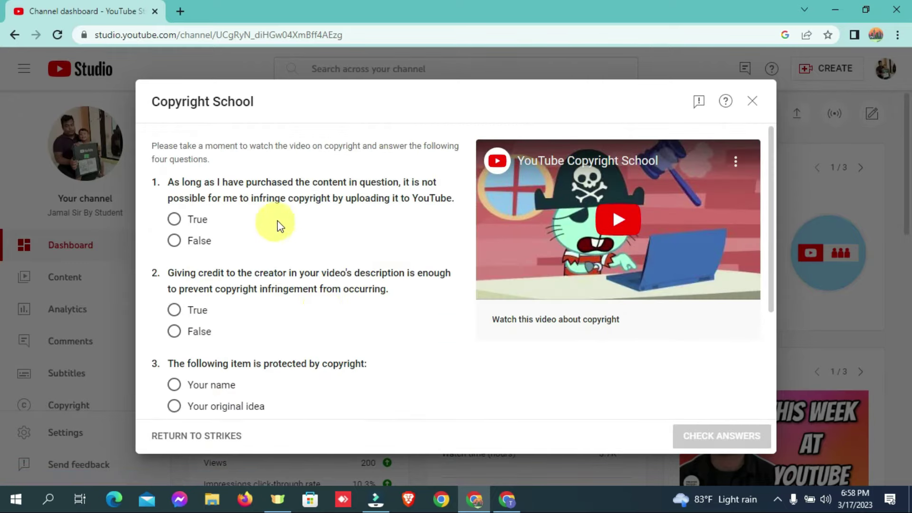
scroll(294, 228, "down", 3)
scroll(279, 256, "up", 3)
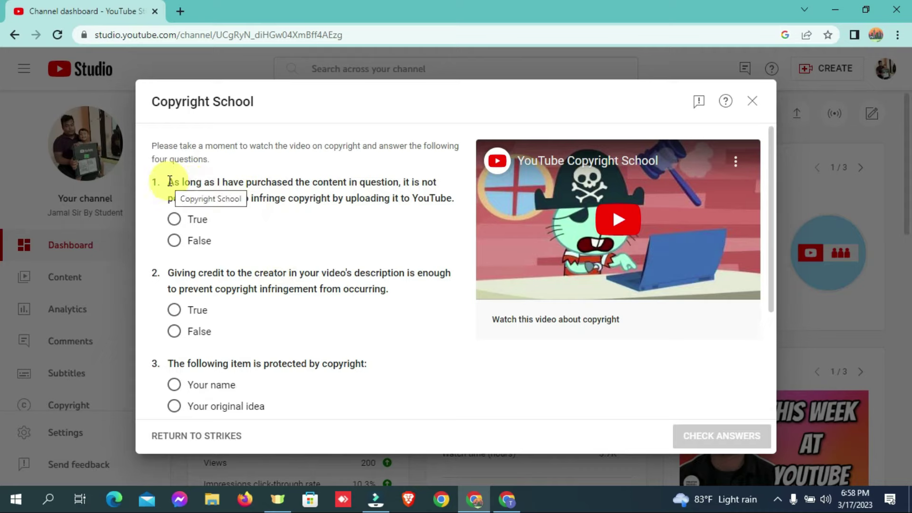
scroll(169, 222, "down", 3)
scroll(175, 313, "up", 3)
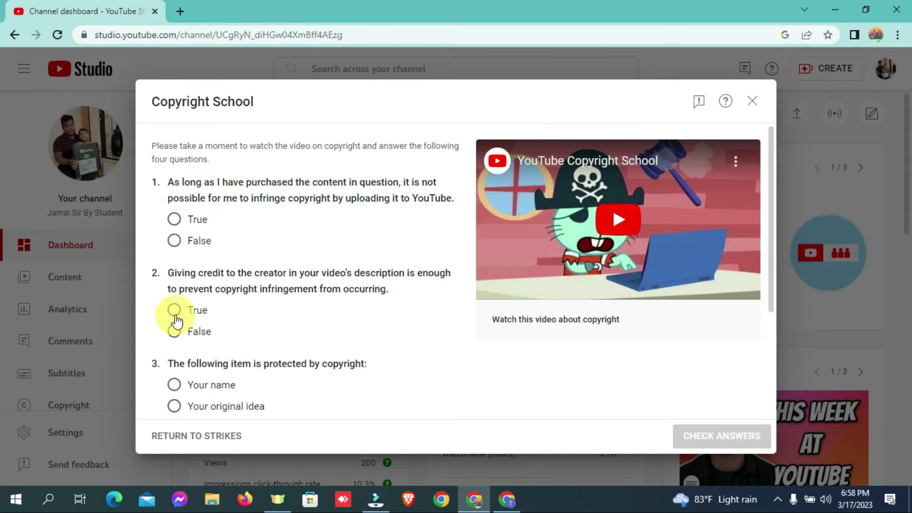
scroll(249, 302, "down", 3)
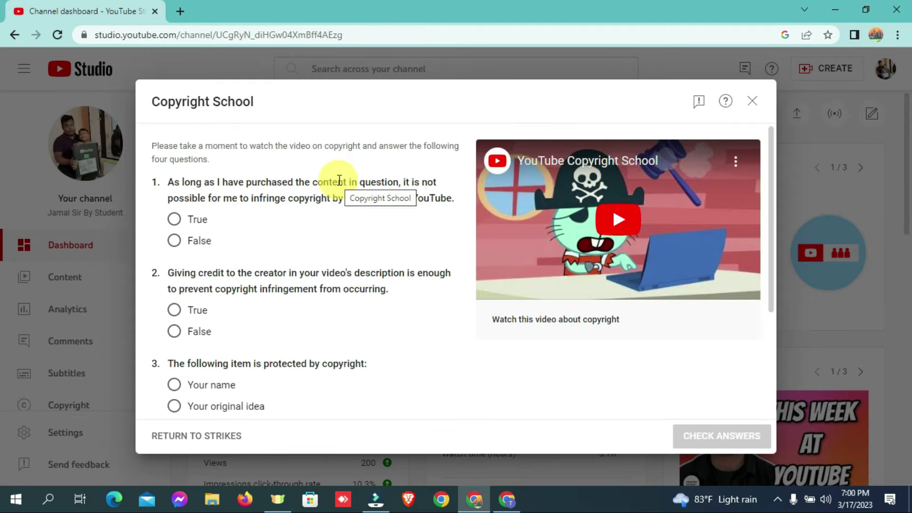
scroll(279, 236, "down", 2)
scroll(284, 230, "up", 1)
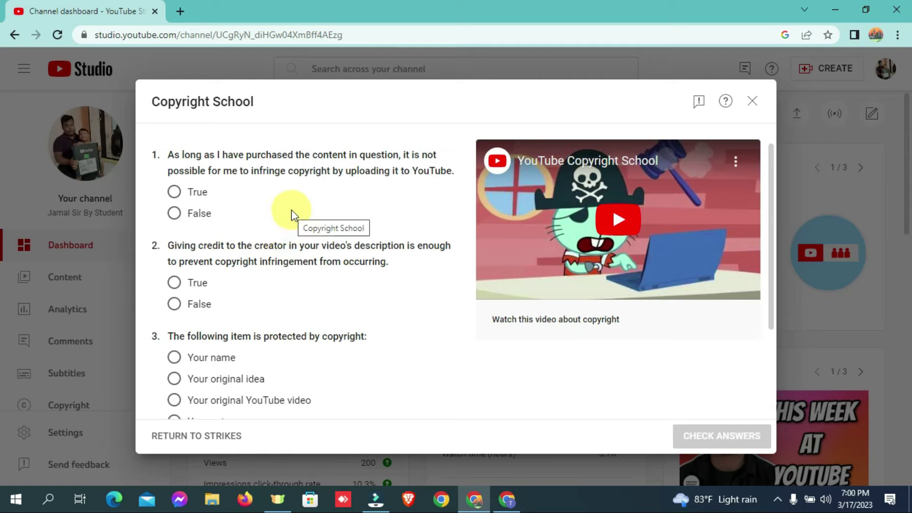
scroll(319, 223, "down", 3)
scroll(269, 334, "up", 3)
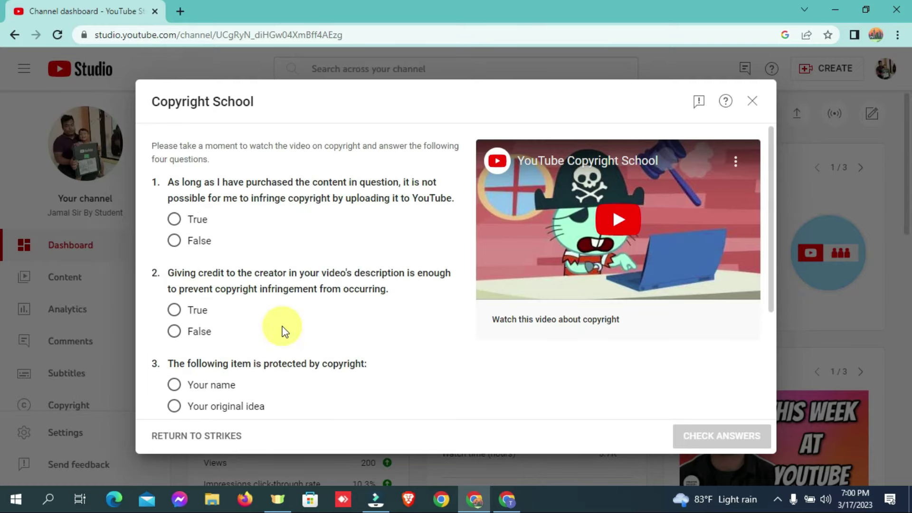
scroll(285, 214, "down", 3)
scroll(276, 285, "up", 3)
scroll(230, 248, "down", 3)
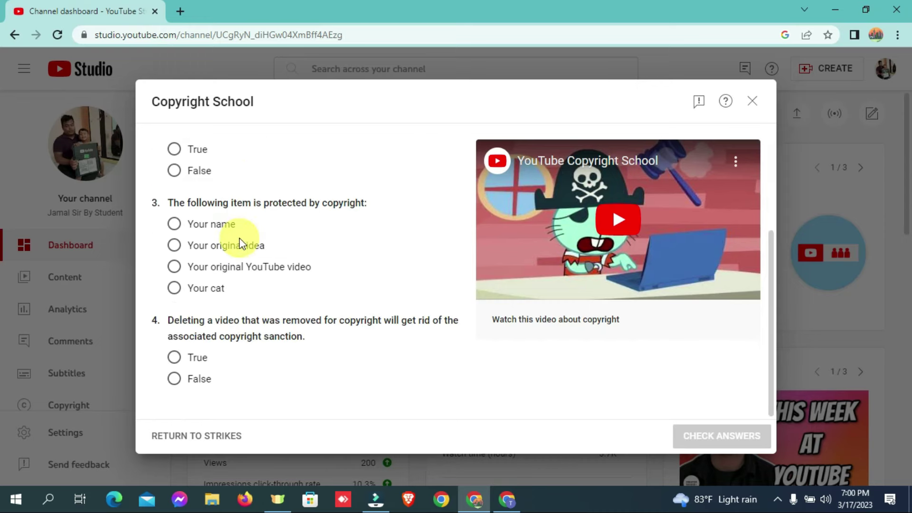
scroll(241, 230, "up", 3)
scroll(278, 252, "down", 3)
scroll(279, 268, "up", 3)
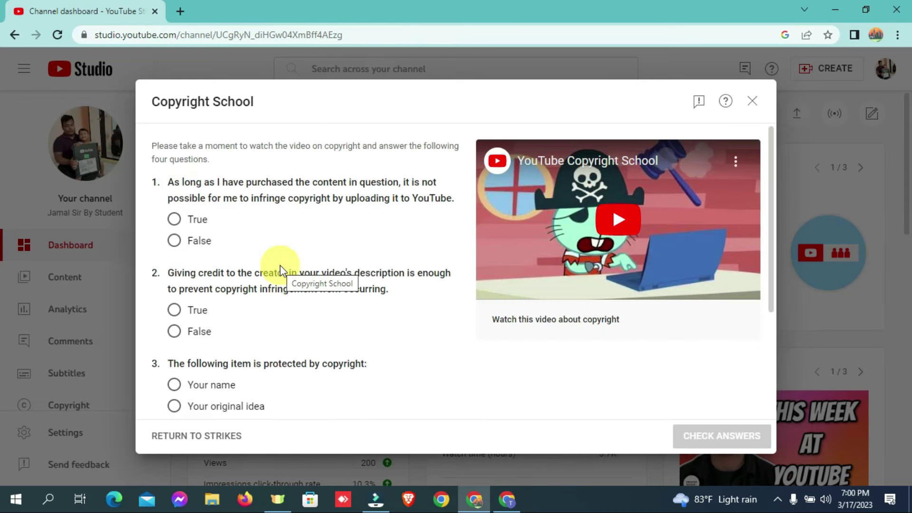
Search Google for "copyright school questions and answers" in a new browser tab.
left_click(179, 10)
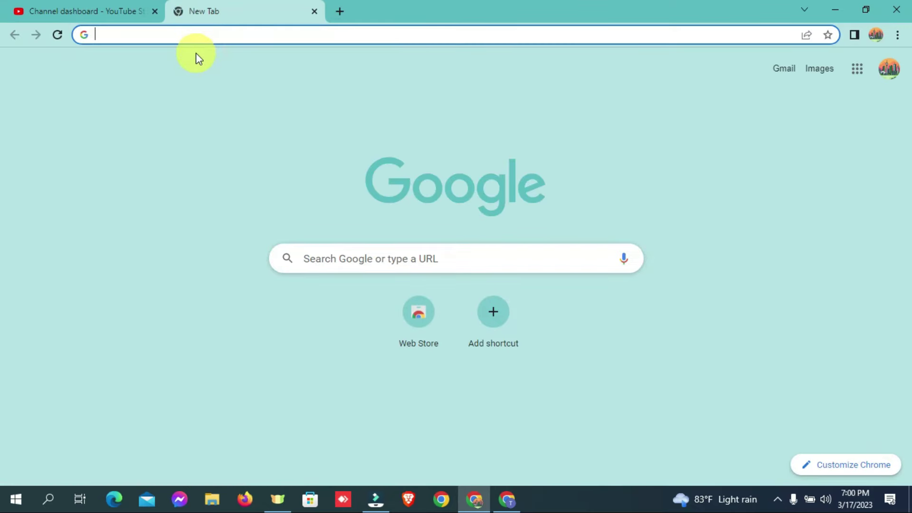
left_click(333, 256)
type("co")
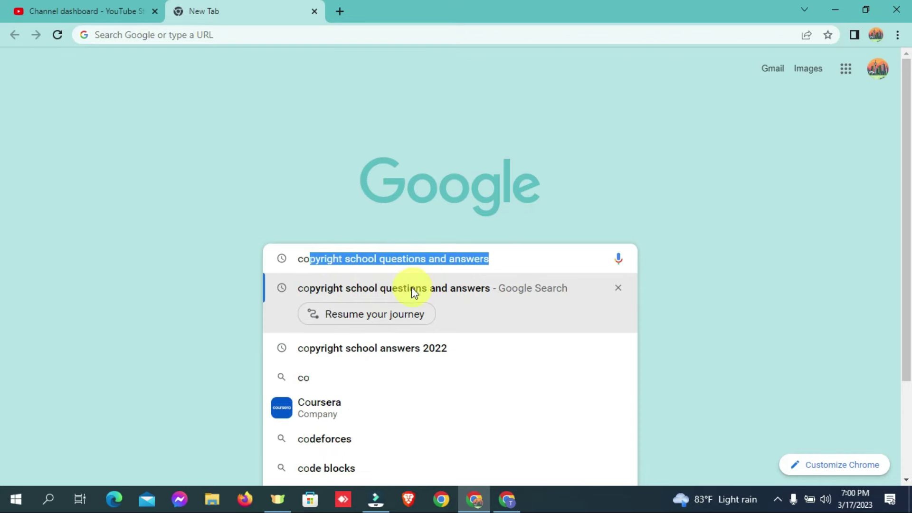
left_click(488, 314)
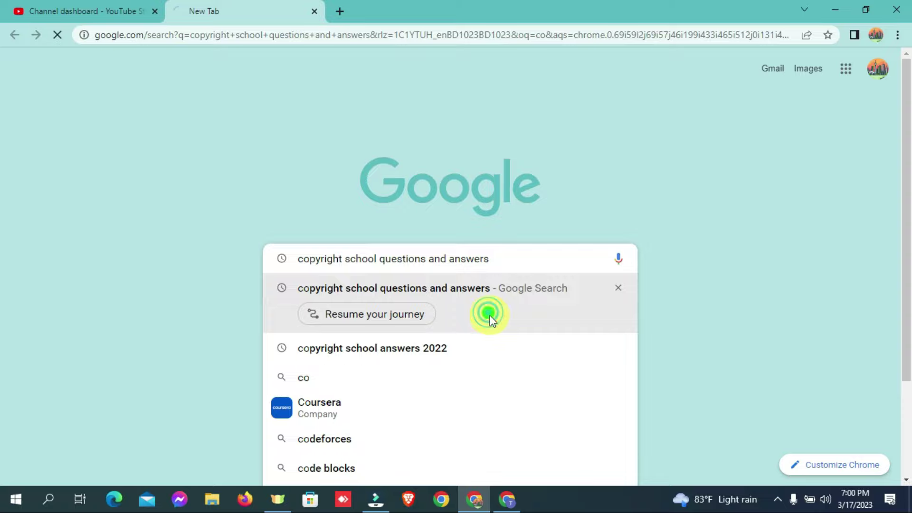
Open the Certificate Land result "YouTube Copyright School Question and Answer 2023" and look through its listed questions and answers.
scroll(332, 219, "down", 2)
scroll(285, 230, "up", 2)
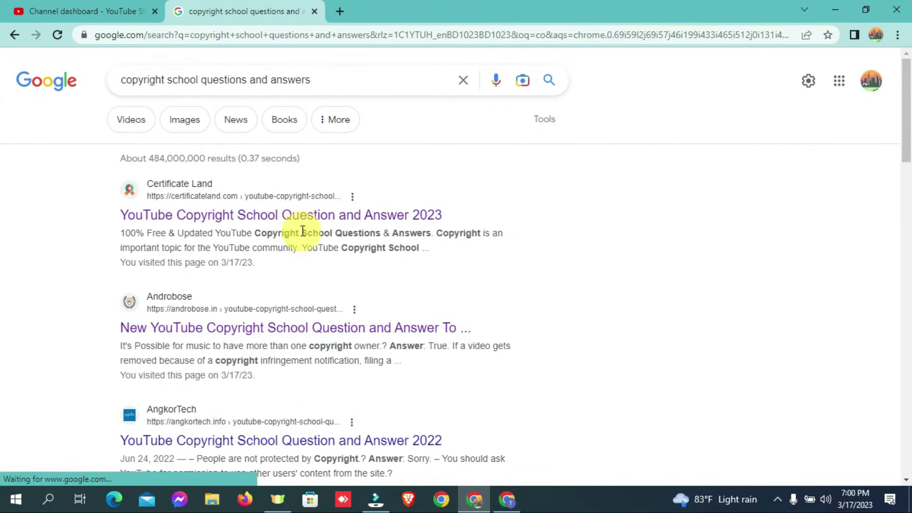
scroll(337, 223, "down", 2)
scroll(349, 234, "up", 2)
scroll(292, 305, "down", 2)
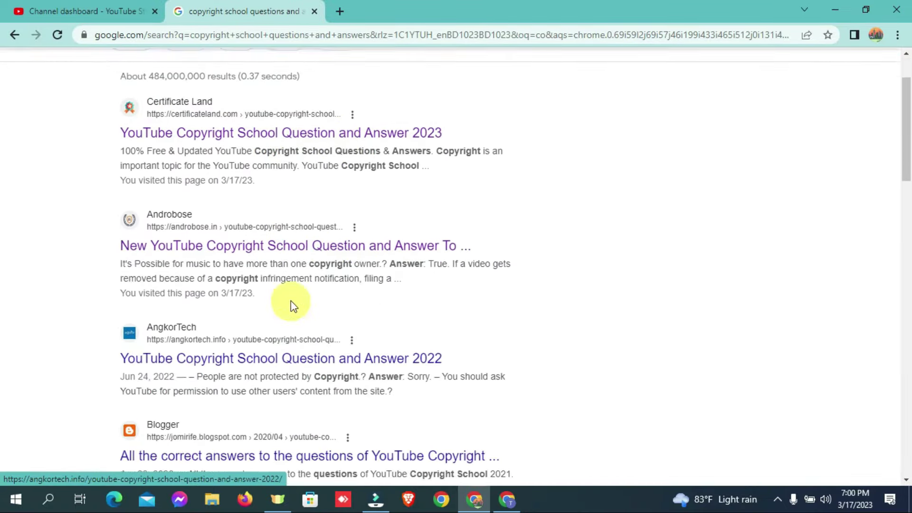
scroll(298, 223, "up", 2)
left_click(294, 221)
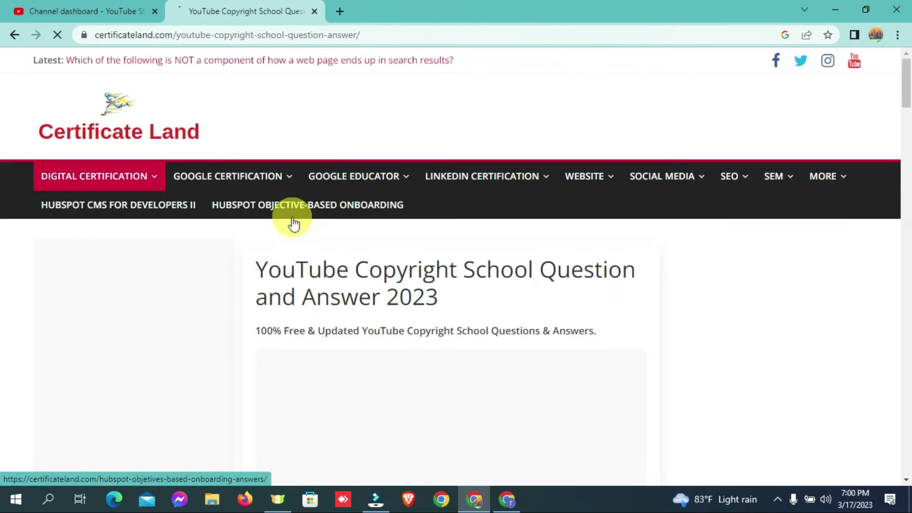
scroll(480, 290, "down", 6)
scroll(443, 319, "down", 20)
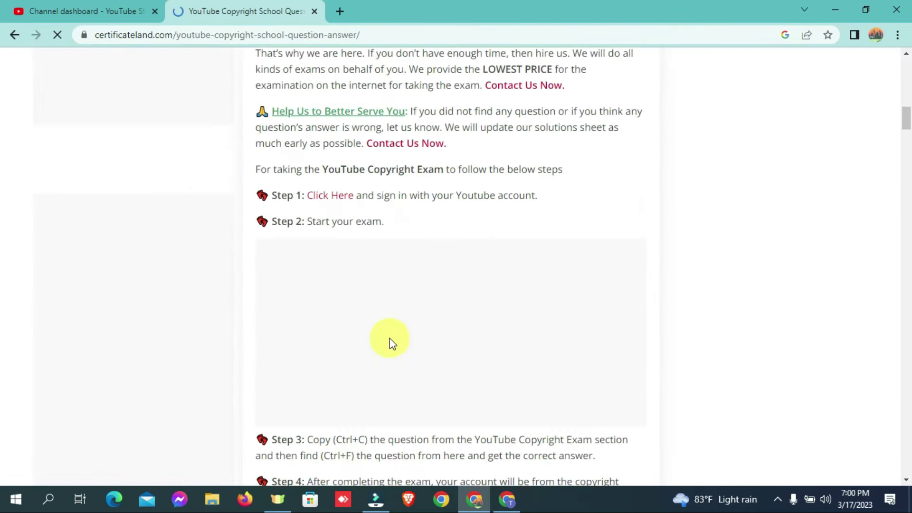
scroll(389, 346, "down", 5)
scroll(402, 326, "up", 3)
scroll(406, 300, "down", 4)
scroll(397, 200, "up", 3)
scroll(402, 238, "down", 12)
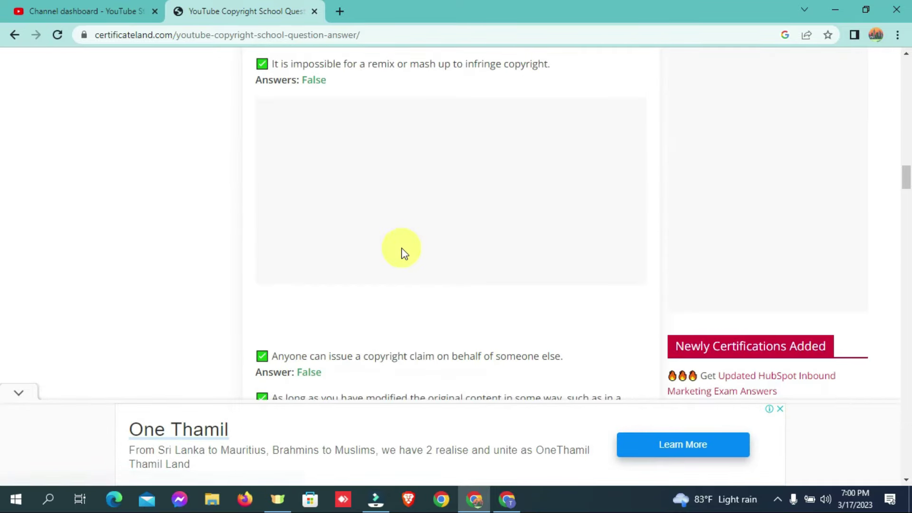
scroll(380, 264, "down", 10)
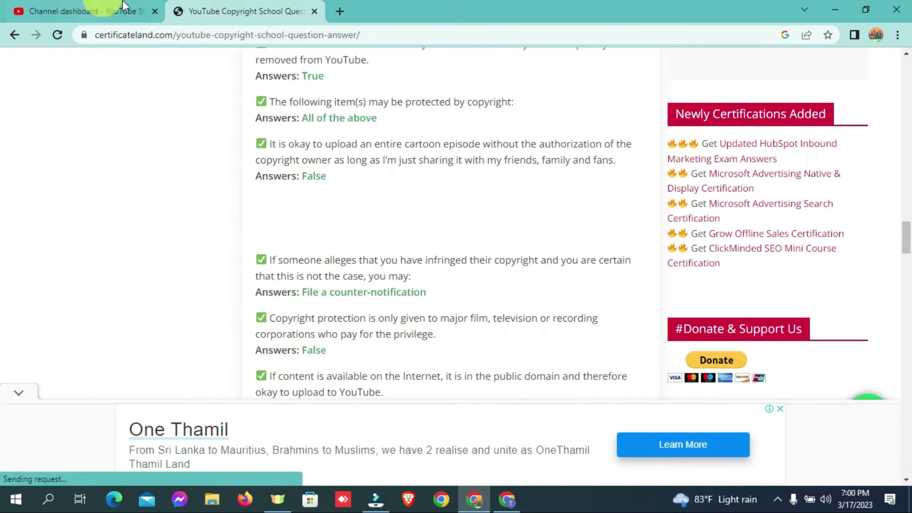
Return to the Copyright School quiz in YouTube Studio and reread all four questions against the answer sheet.
left_click(90, 11)
scroll(244, 237, "down", 1)
scroll(346, 214, "up", 1)
scroll(271, 294, "down", 3)
scroll(261, 304, "up", 4)
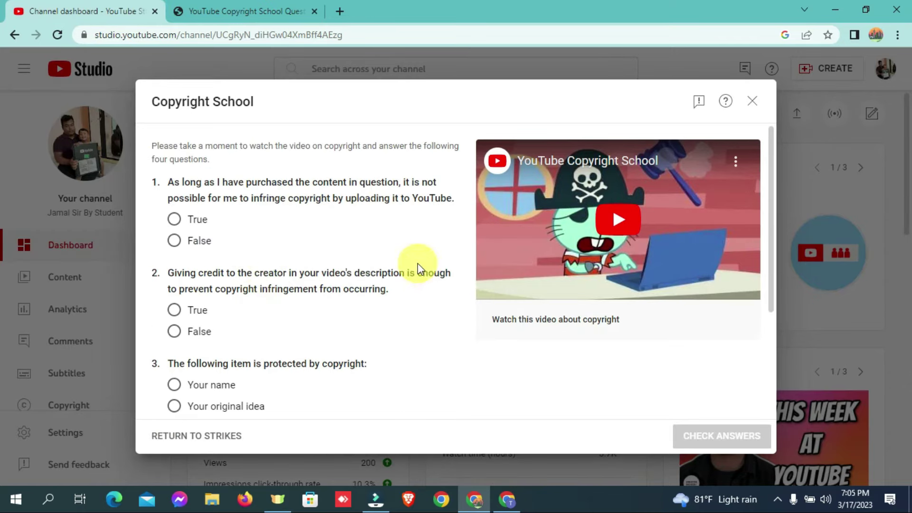
scroll(417, 264, "down", 3)
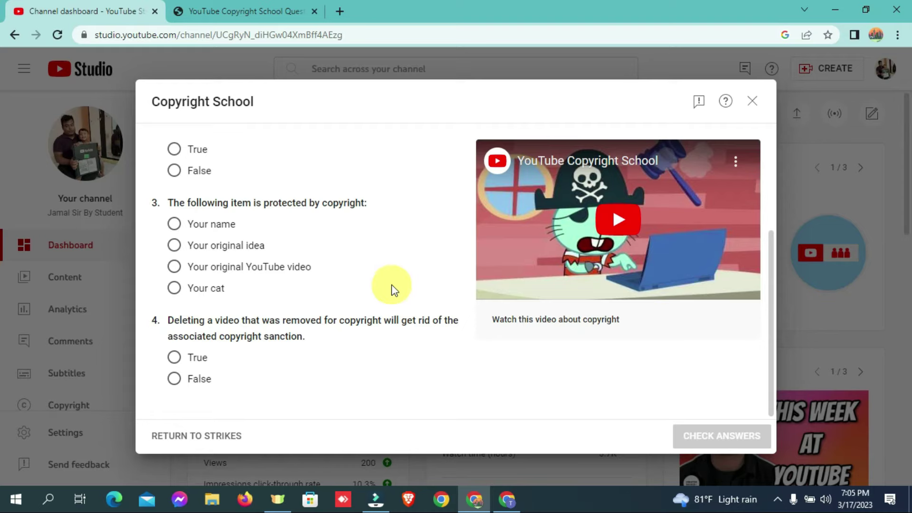
scroll(373, 317, "up", 3)
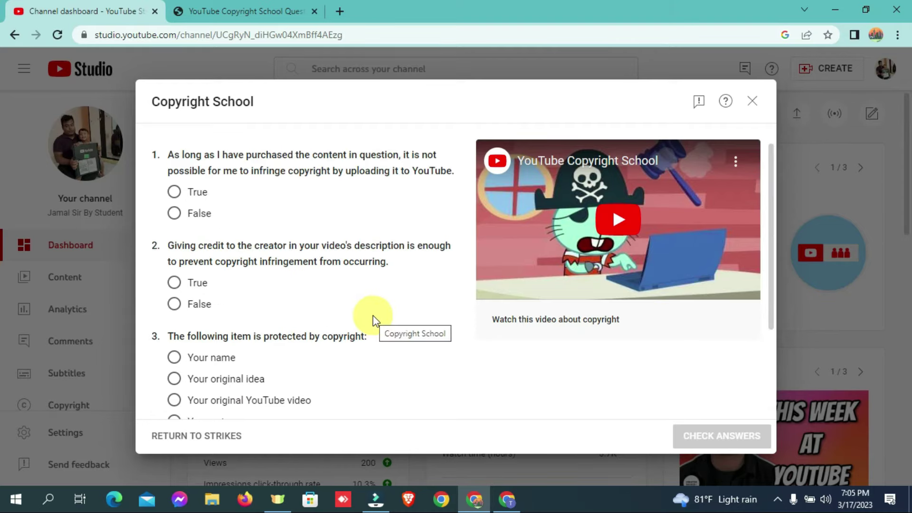
scroll(372, 316, "down", 3)
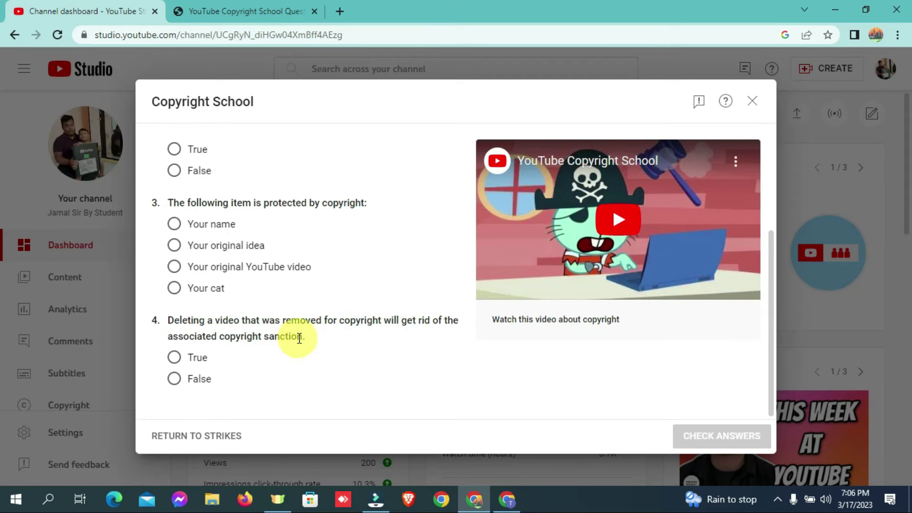
Answer question 4 about deleting a removed video with False and question 3 about protected items with "Your original YouTube video".
left_click(186, 388)
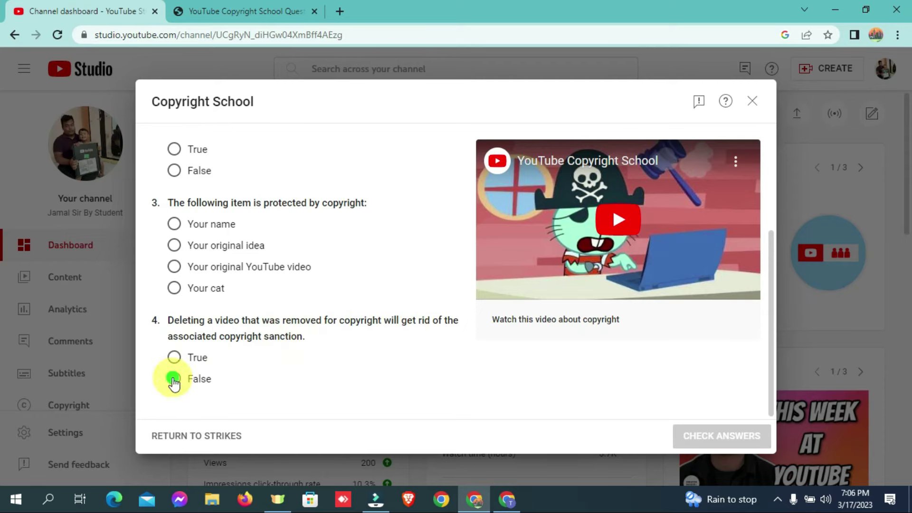
scroll(238, 370, "up", 3)
scroll(247, 328, "down", 1)
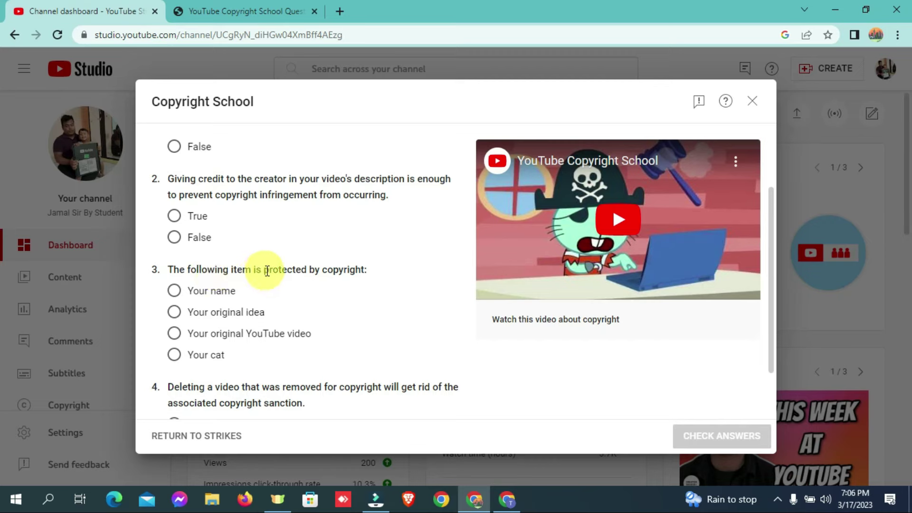
scroll(366, 281, "down", 2)
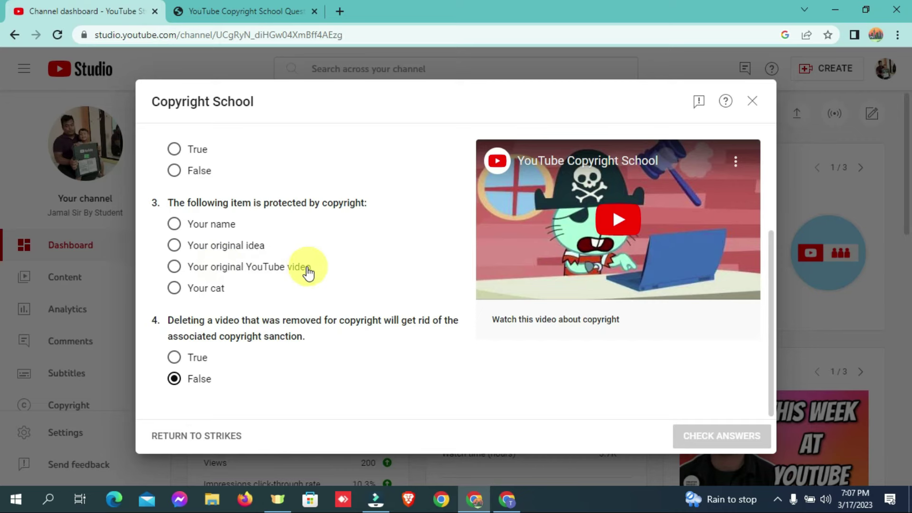
left_click(175, 266)
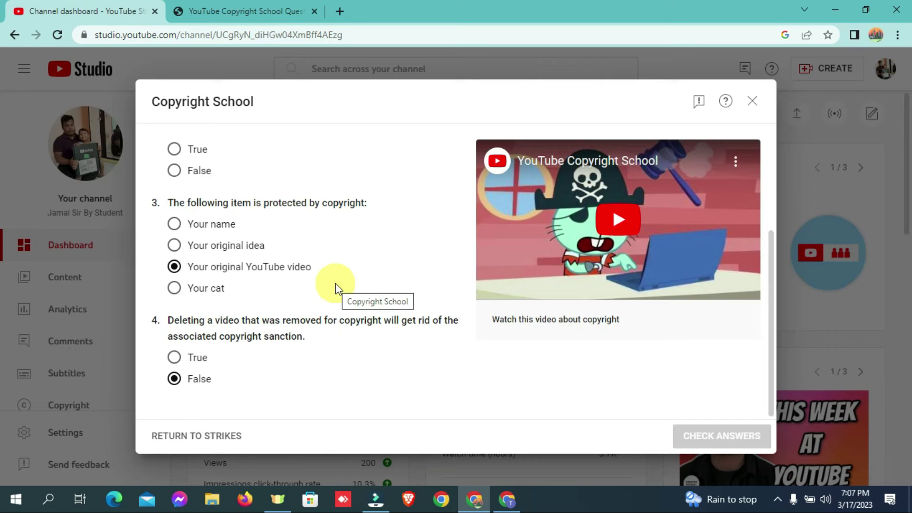
Answer question 2 about giving credit to the creator with True and question 1 about purchased content with False.
scroll(309, 299, "up", 3)
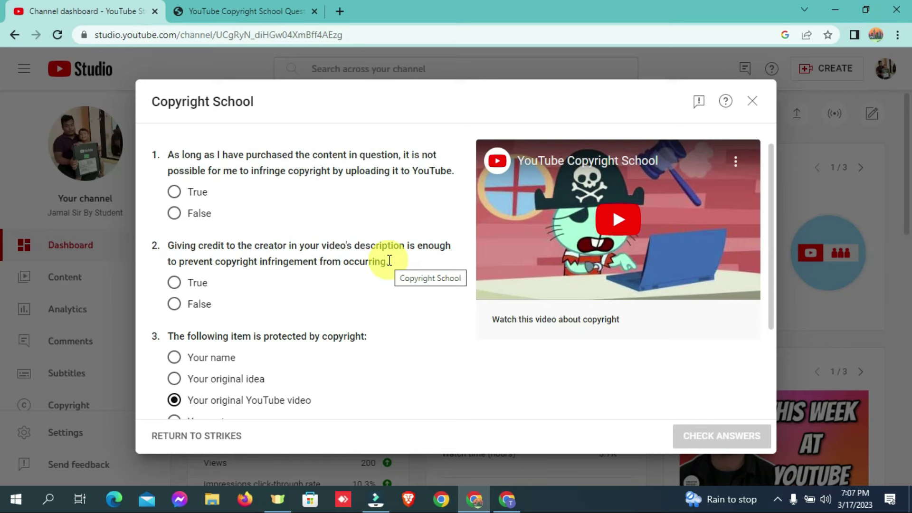
left_click(174, 282)
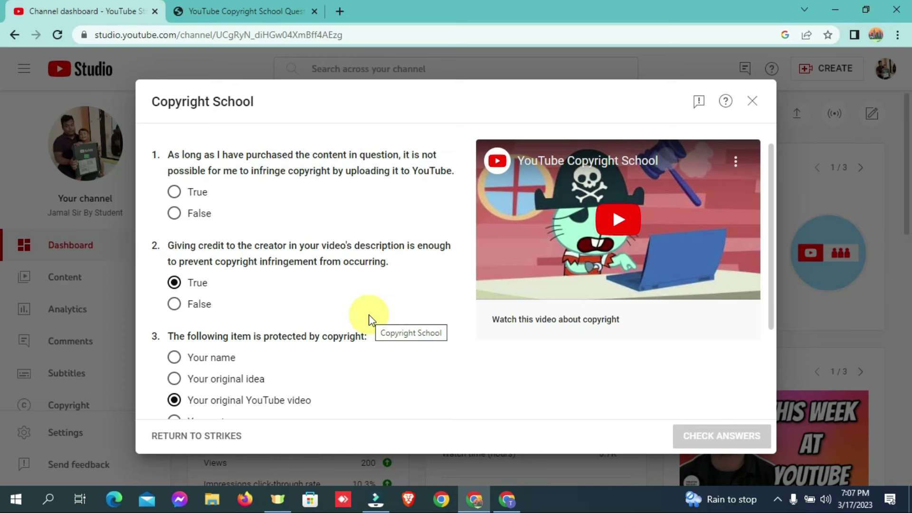
scroll(285, 209, "up", 1)
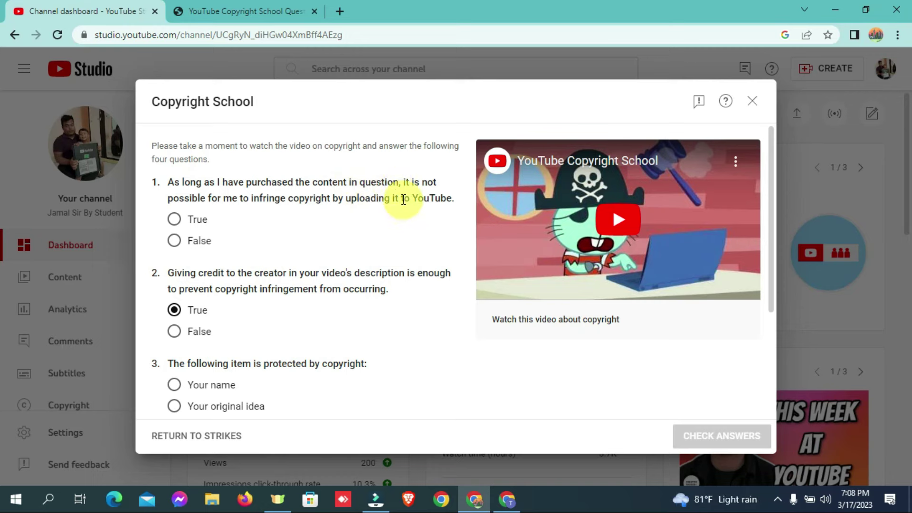
scroll(290, 309, "down", 3)
scroll(279, 352, "up", 3)
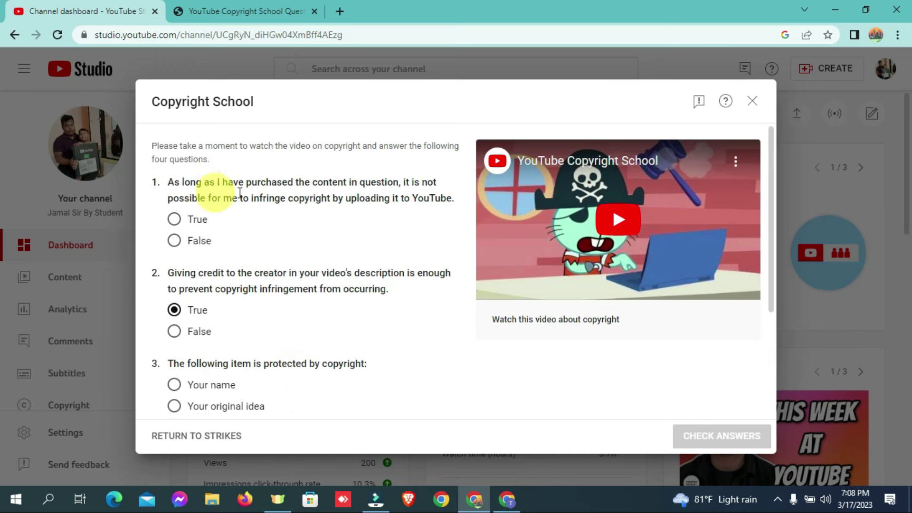
left_click(175, 241)
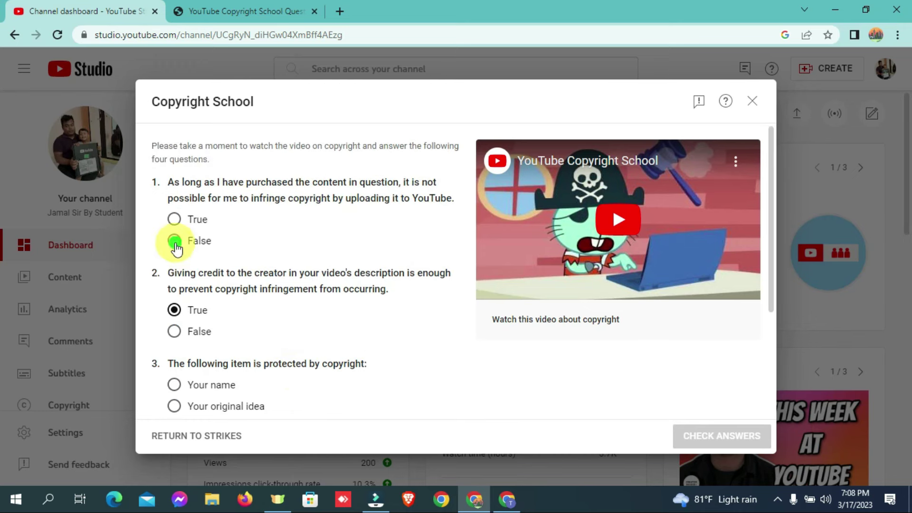
Look through the Certificate Land answer sheet again to compare its answers with the ones chosen.
left_click(260, 10)
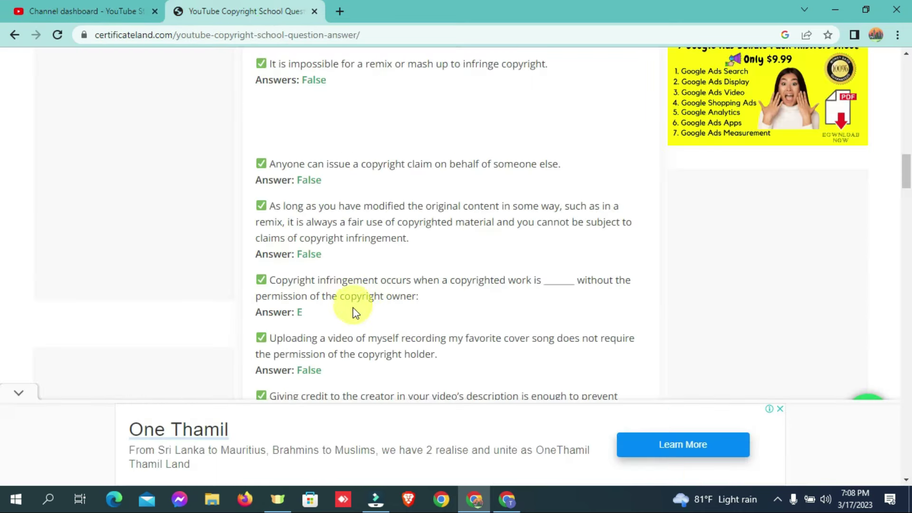
scroll(350, 309, "down", 1)
scroll(361, 318, "up", 4)
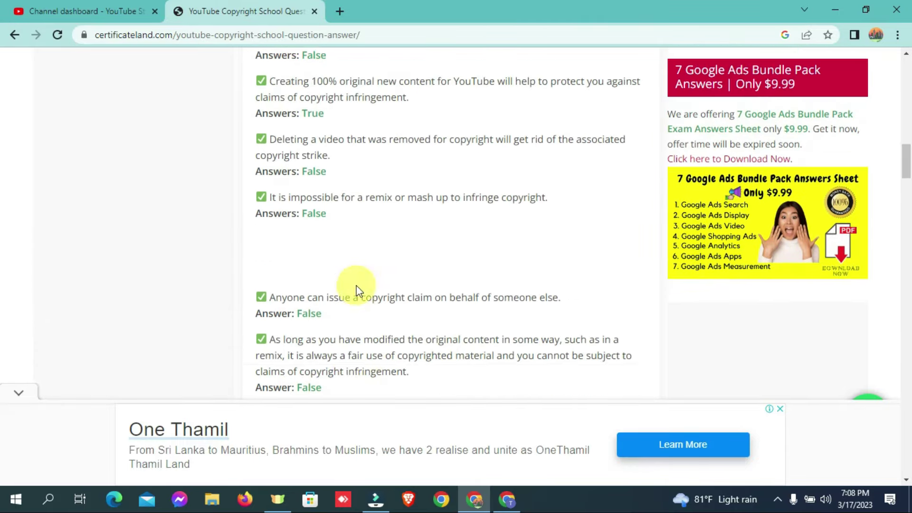
Return to the Copyright School quiz and submit the four answers for checking.
left_click(56, 9)
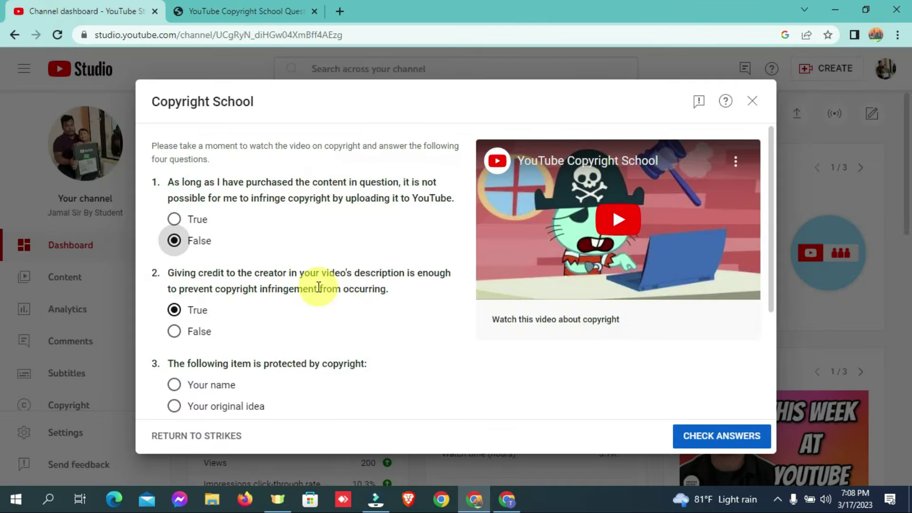
scroll(319, 287, "down", 3)
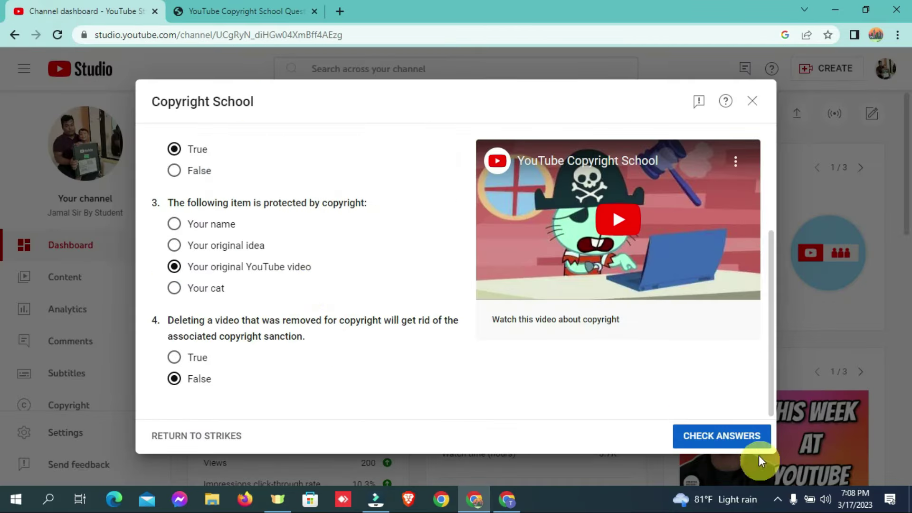
left_click(720, 438)
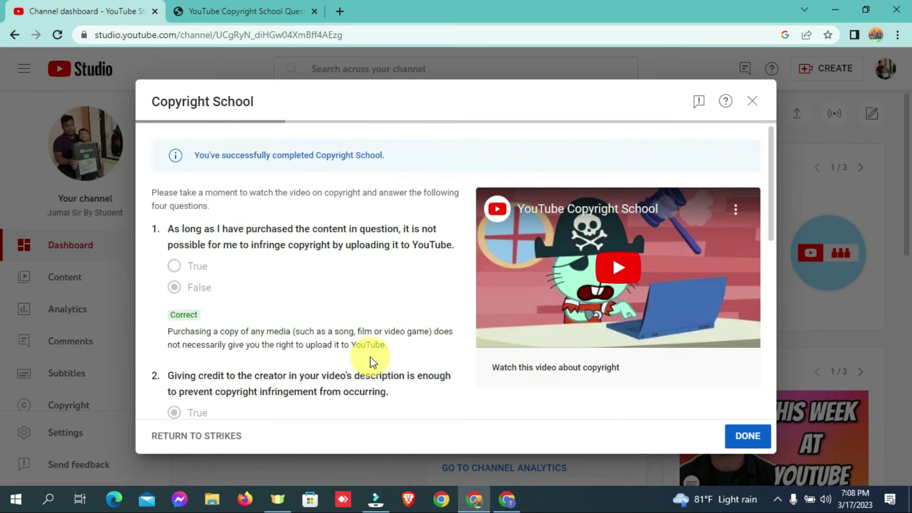
Review the feedback given under each of the four Copyright School answers.
scroll(231, 269, "down", 8)
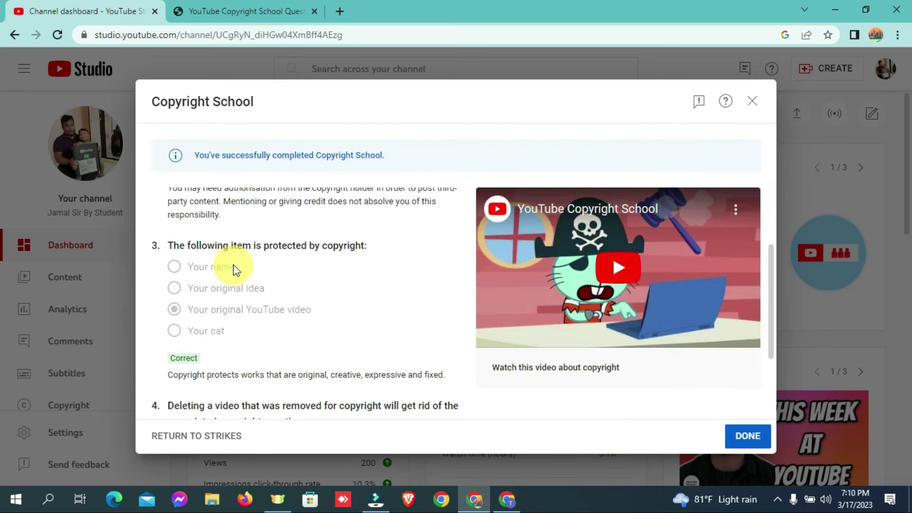
scroll(253, 305, "up", 9)
scroll(273, 298, "down", 5)
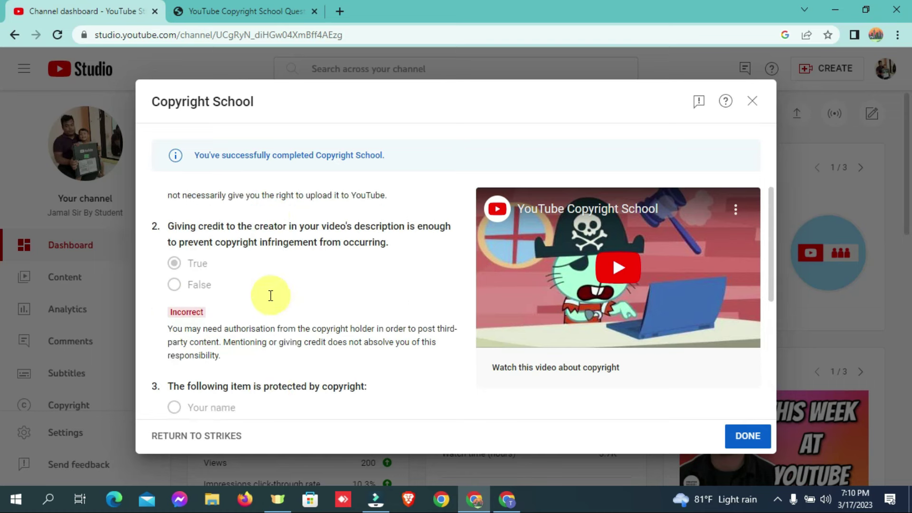
scroll(268, 295, "up", 3)
scroll(203, 311, "down", 3)
scroll(202, 311, "down", 2)
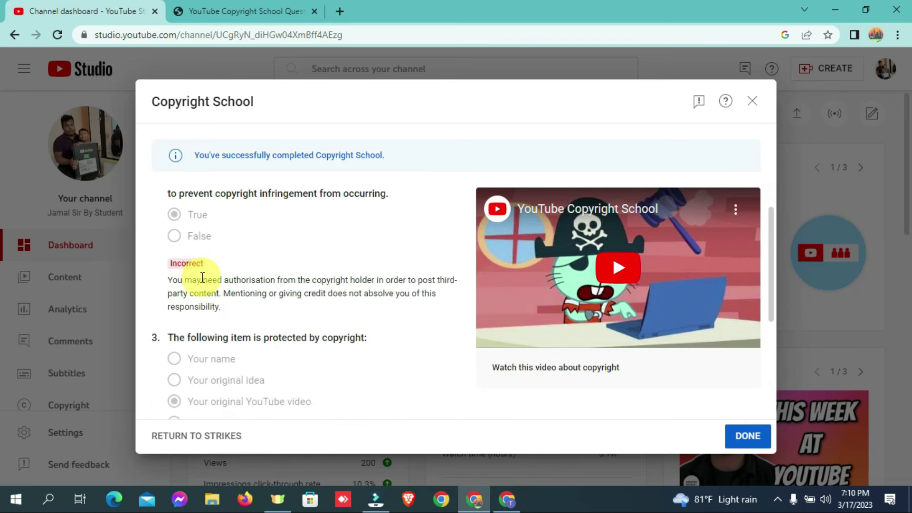
Try to change the answer to question 2 about giving credit to the creator to False.
scroll(202, 223, "up", 3)
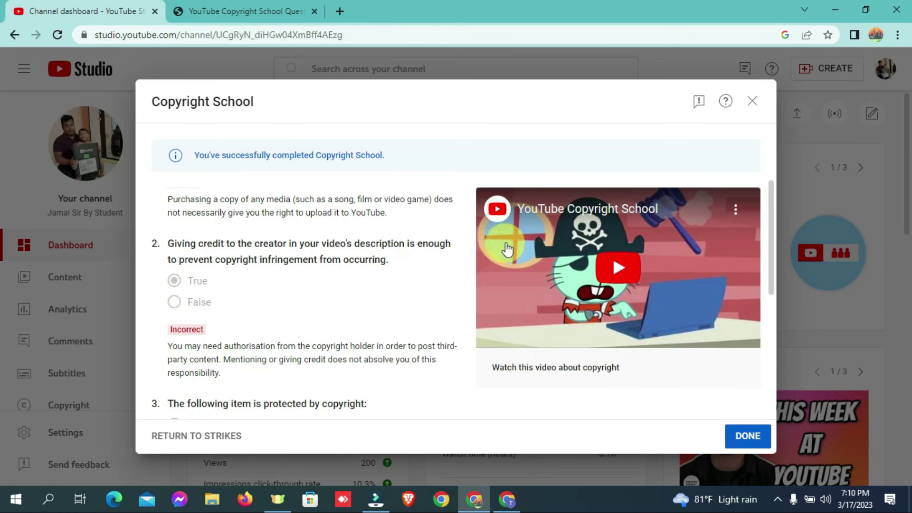
left_click(175, 303)
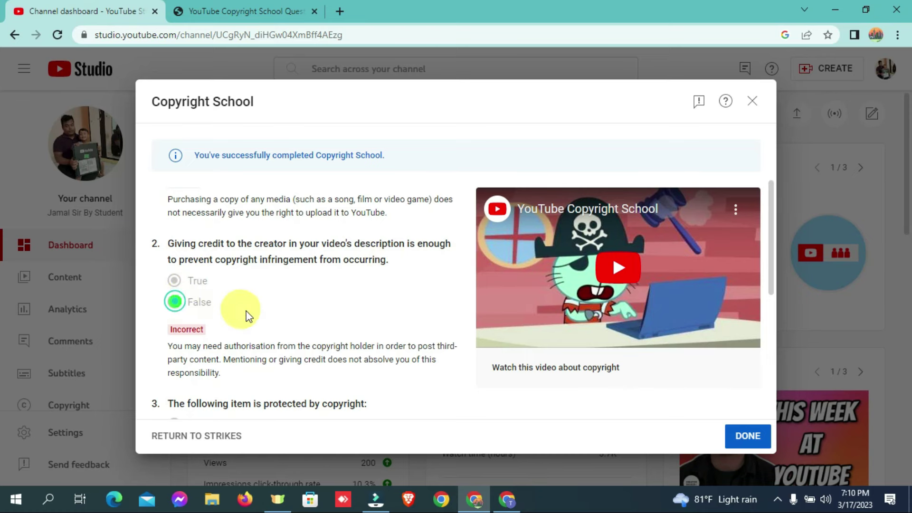
left_click(174, 302)
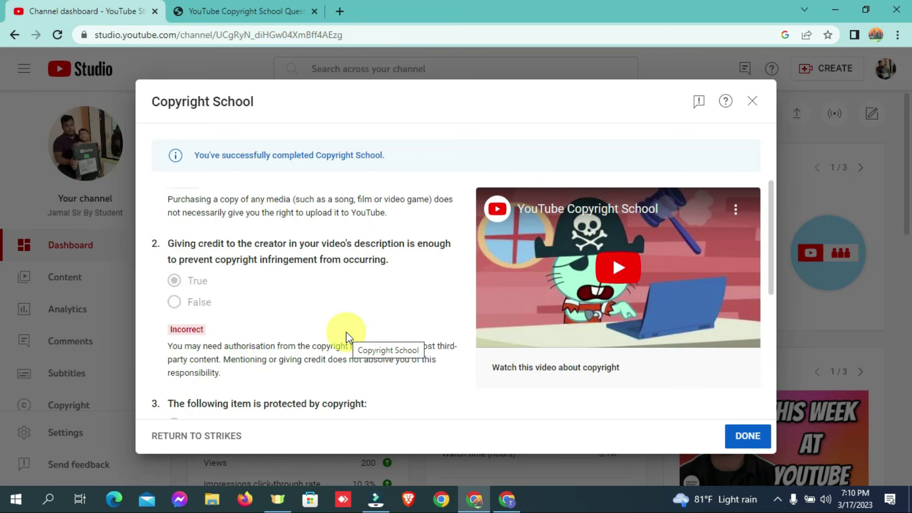
Reread the marked quiz from the first to the last question, focusing on the explanation for question 2.
scroll(397, 325, "down", 6)
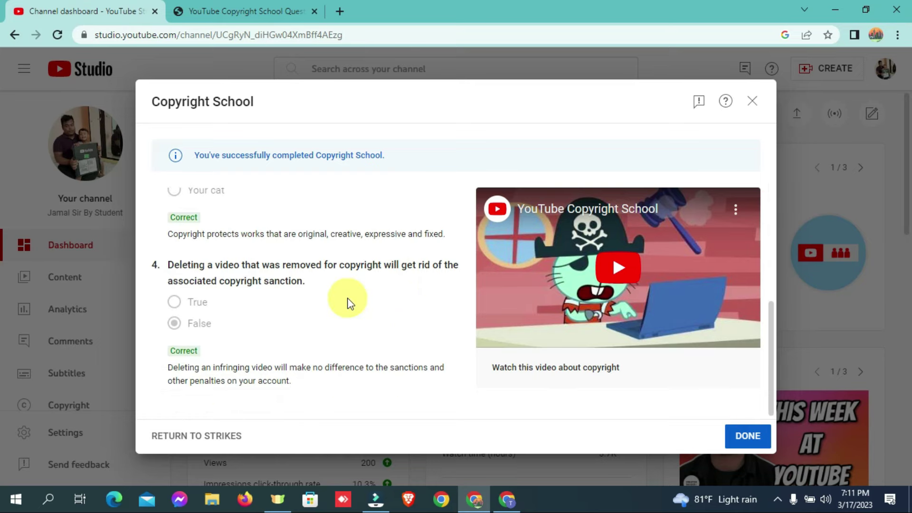
scroll(315, 326, "up", 8)
scroll(306, 285, "down", 3)
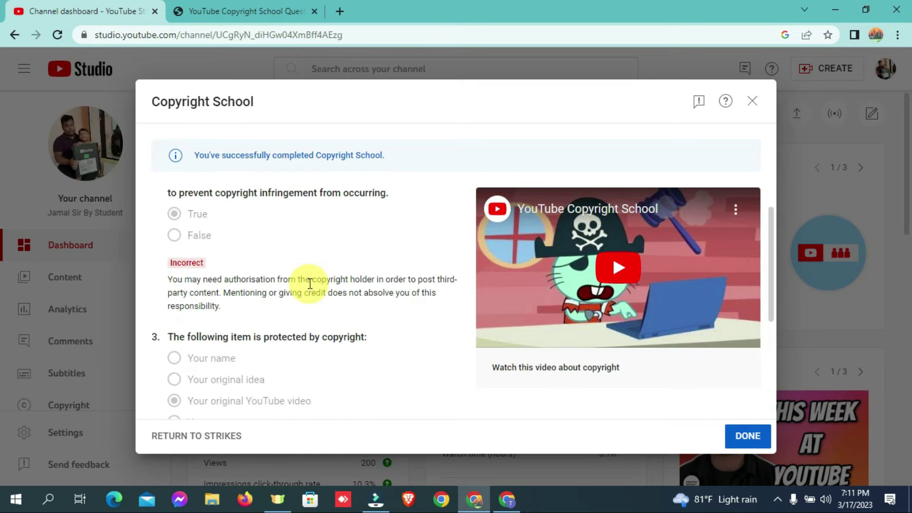
scroll(226, 216, "up", 5)
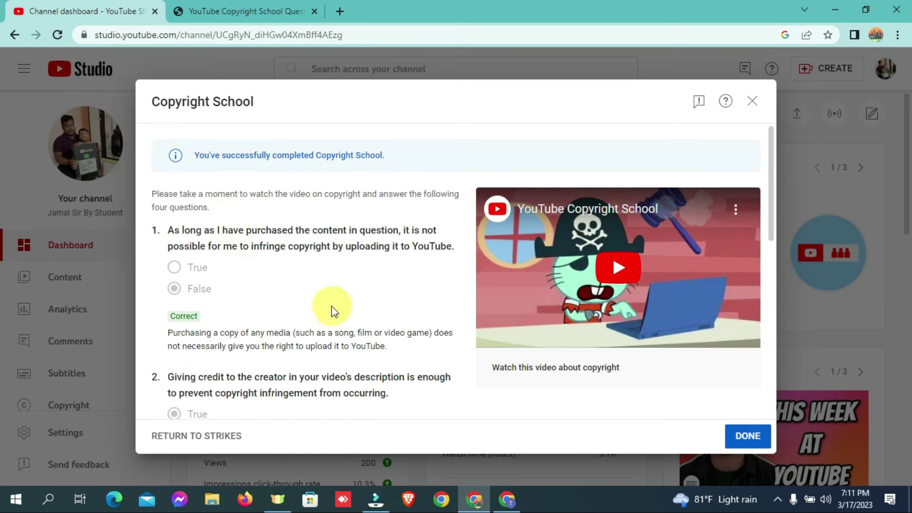
scroll(285, 287, "down", 1)
scroll(281, 287, "up", 1)
scroll(279, 285, "down", 4)
scroll(309, 283, "up", 2)
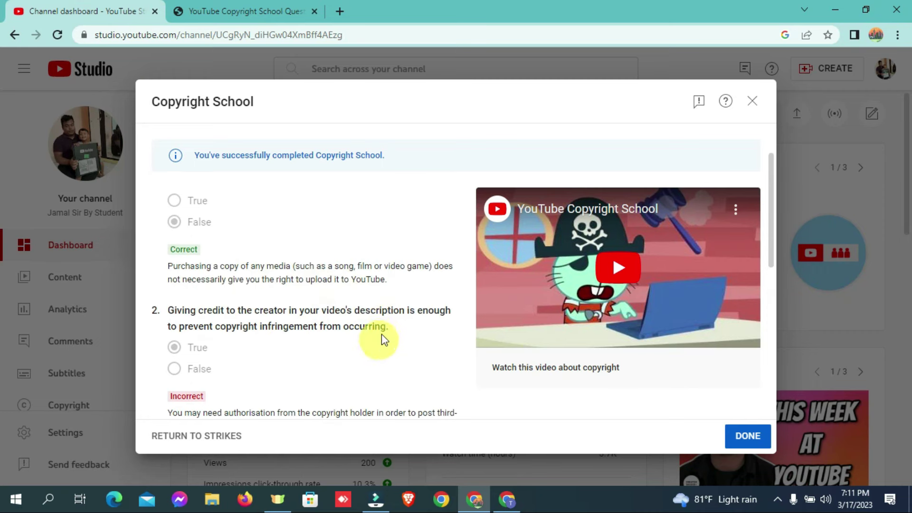
Copy the text of question 2 about giving credit to the creator and search Google for it in a new browser tab.
left_click_drag(392, 324, 163, 310)
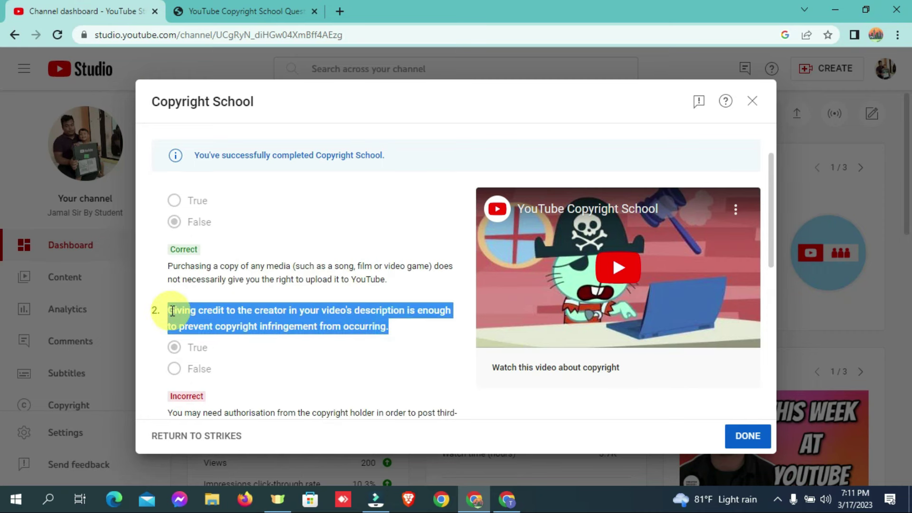
right_click(194, 313)
left_click(224, 333)
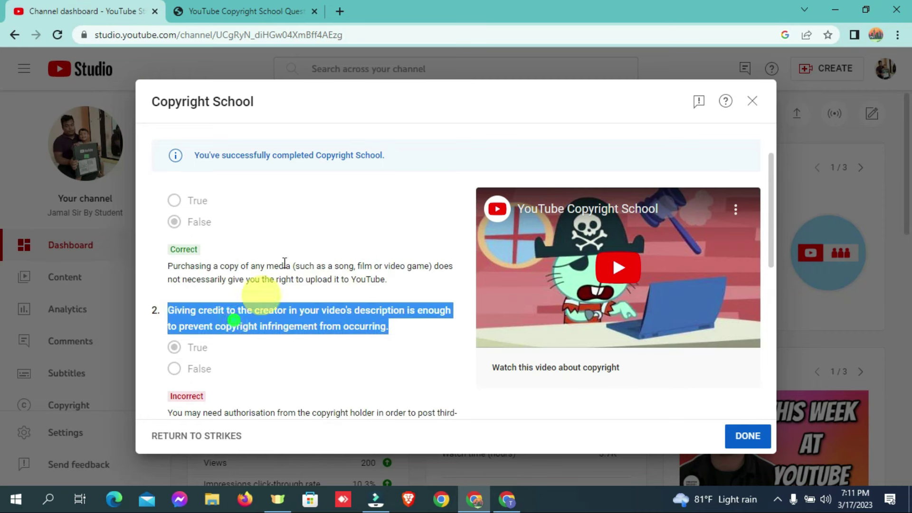
left_click(340, 10)
right_click(303, 33)
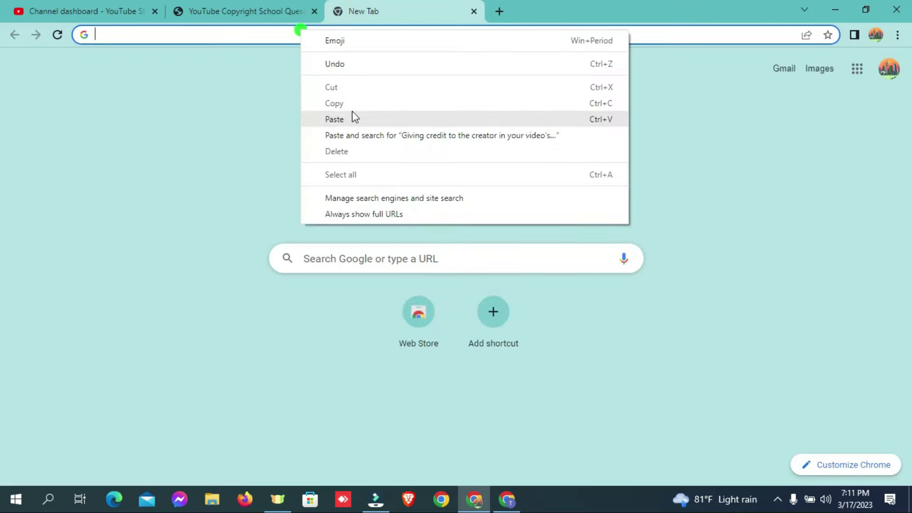
left_click(361, 136)
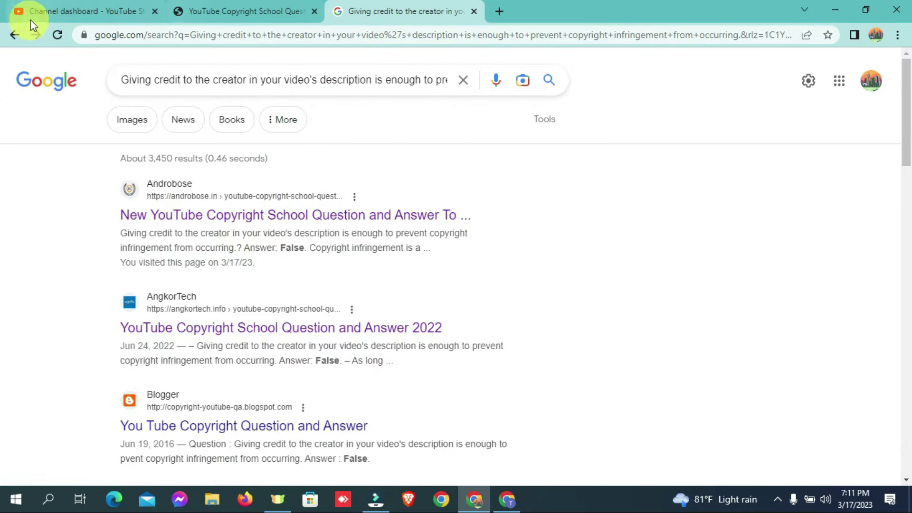
Return to YouTube Studio, finish Copyright School and close the Copyright strikes dialog.
left_click(90, 12)
left_click(748, 438)
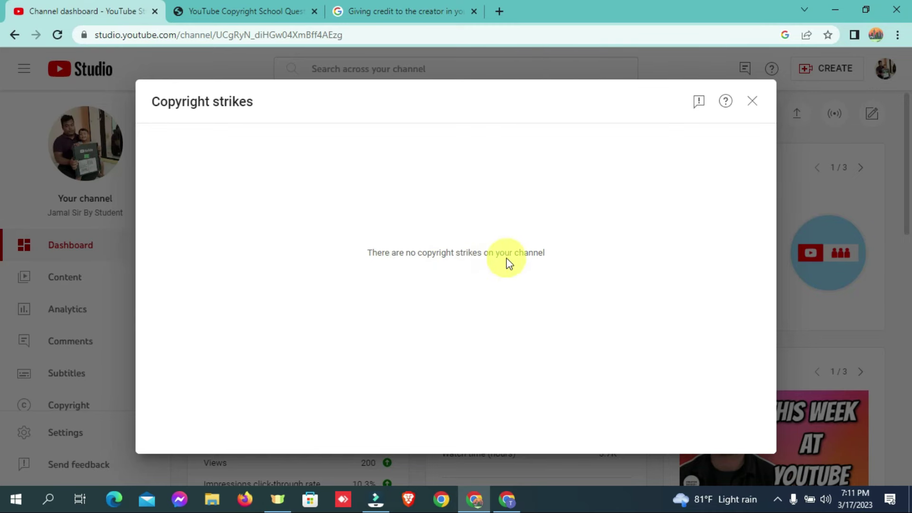
left_click(753, 101)
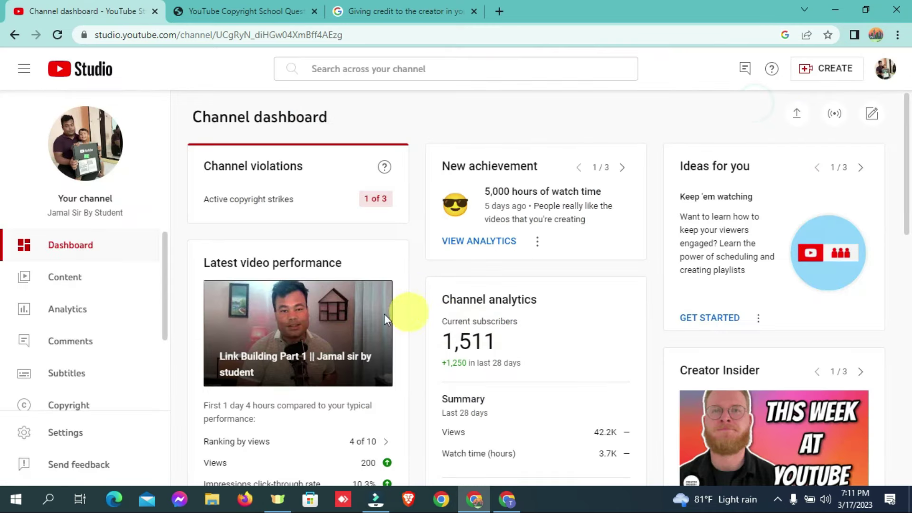
Reload the channel dashboard and check its cards for any remaining channel violations.
right_click(475, 131)
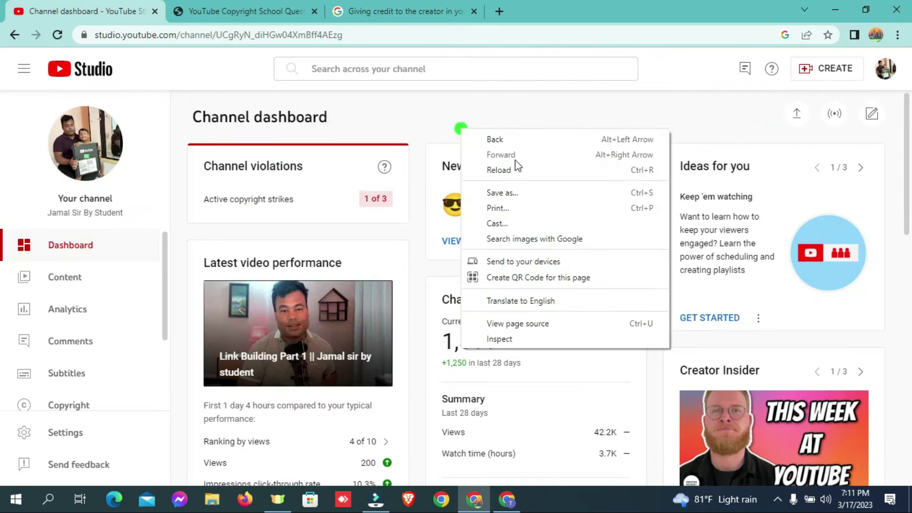
left_click(518, 168)
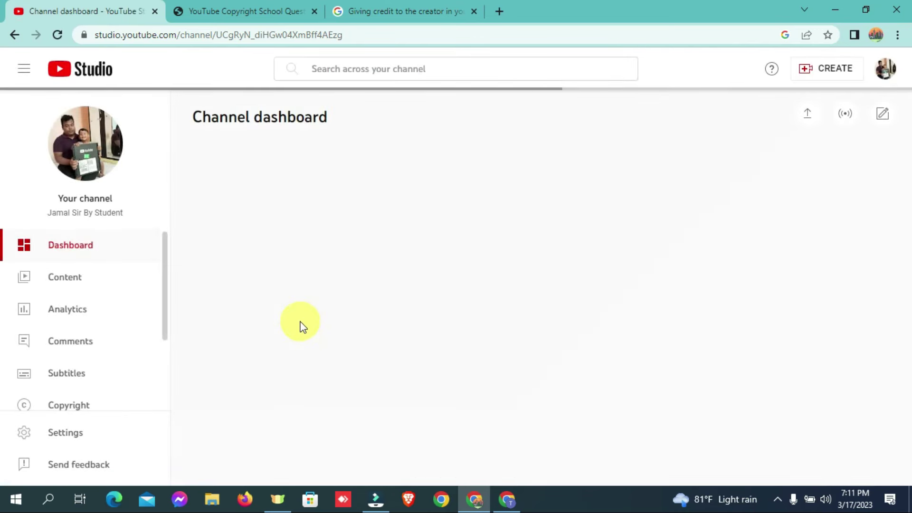
scroll(208, 306, "down", 5)
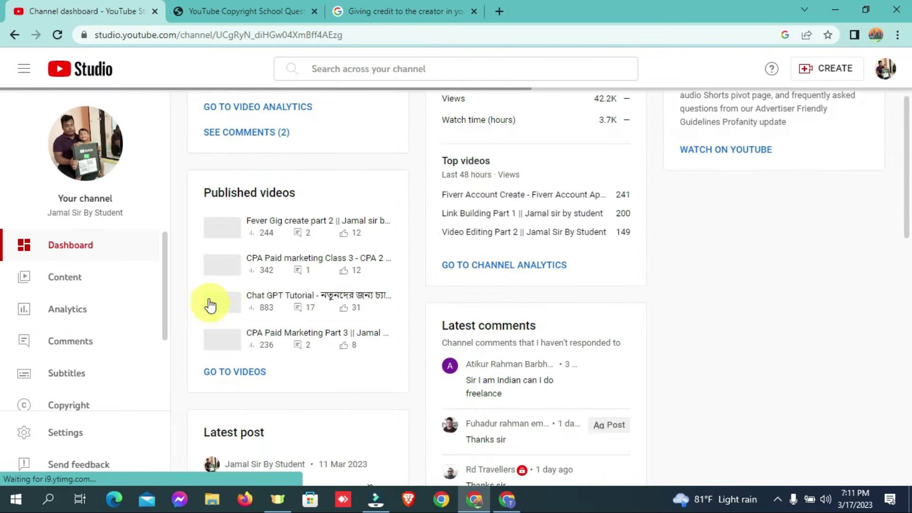
scroll(427, 255, "up", 4)
scroll(289, 210, "up", 2)
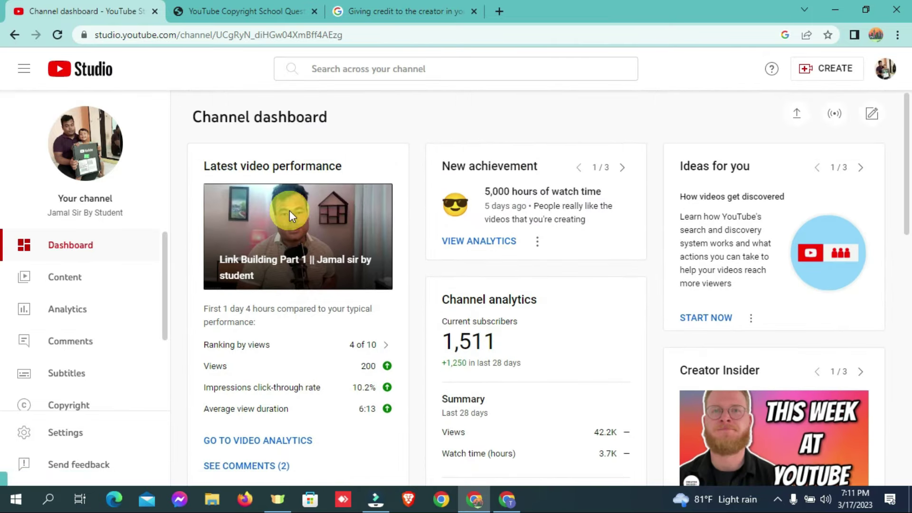
left_click(290, 216)
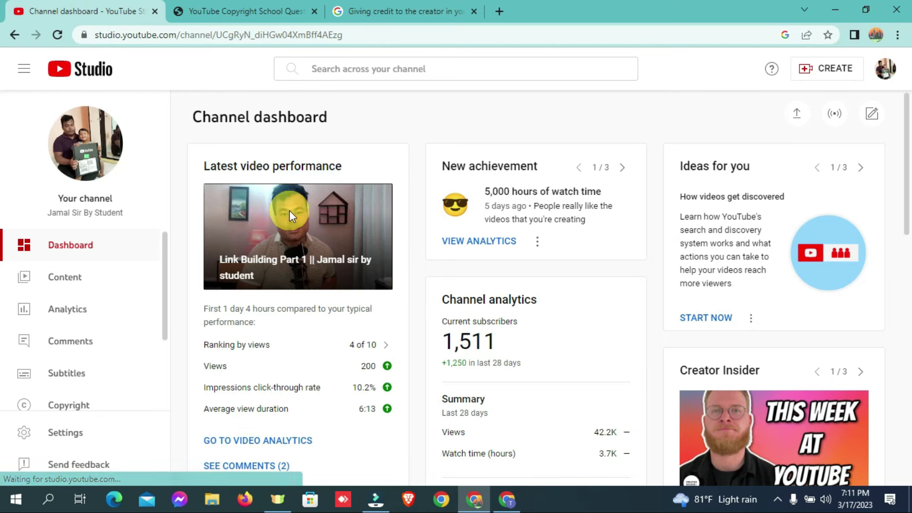